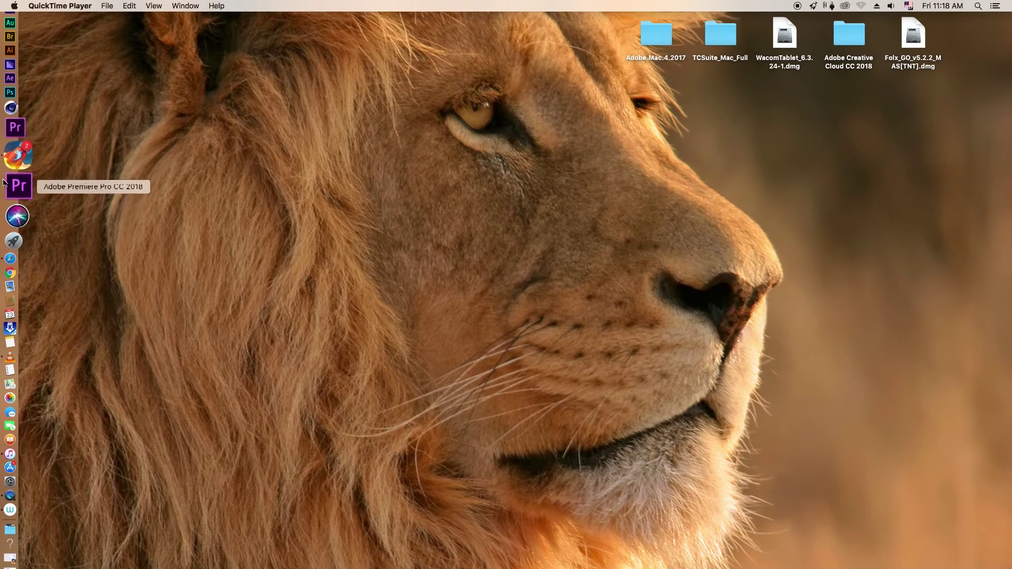
Step: Launch Adobe Premiere Pro CC 2018 and create a new project named Untitled in the my video folder
click(8, 184)
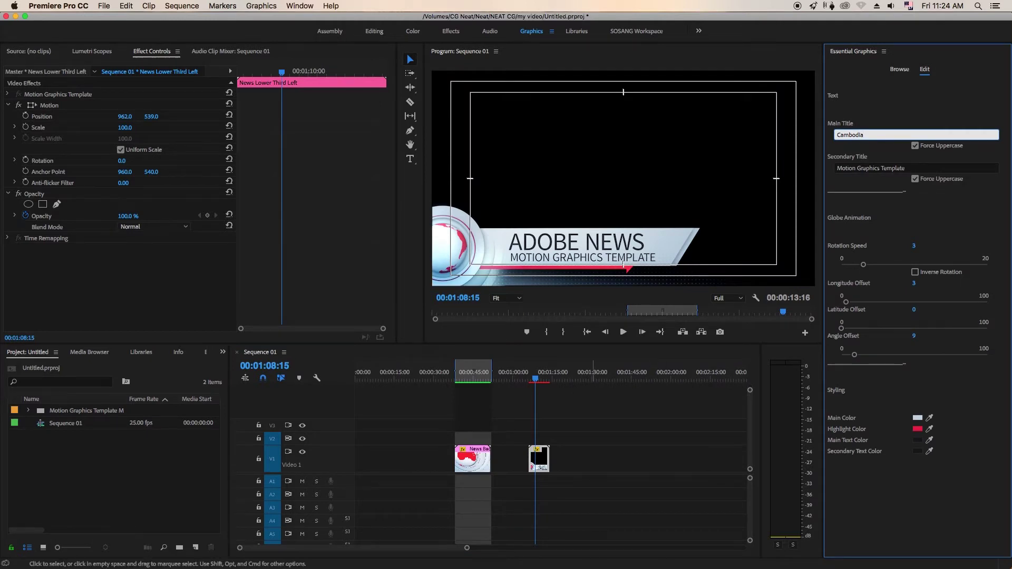
key(Escape)
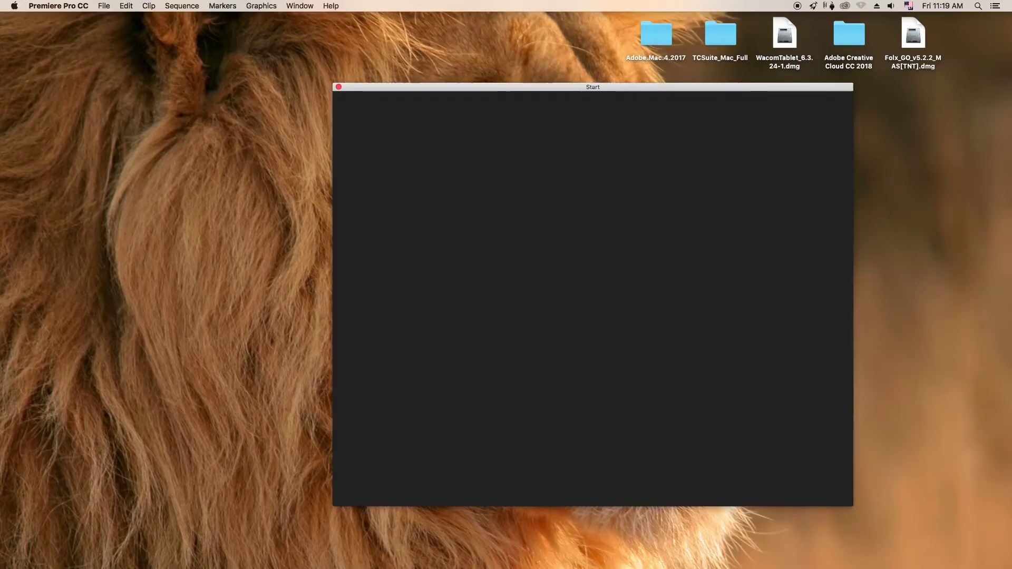
drag(655, 87, 607, 67)
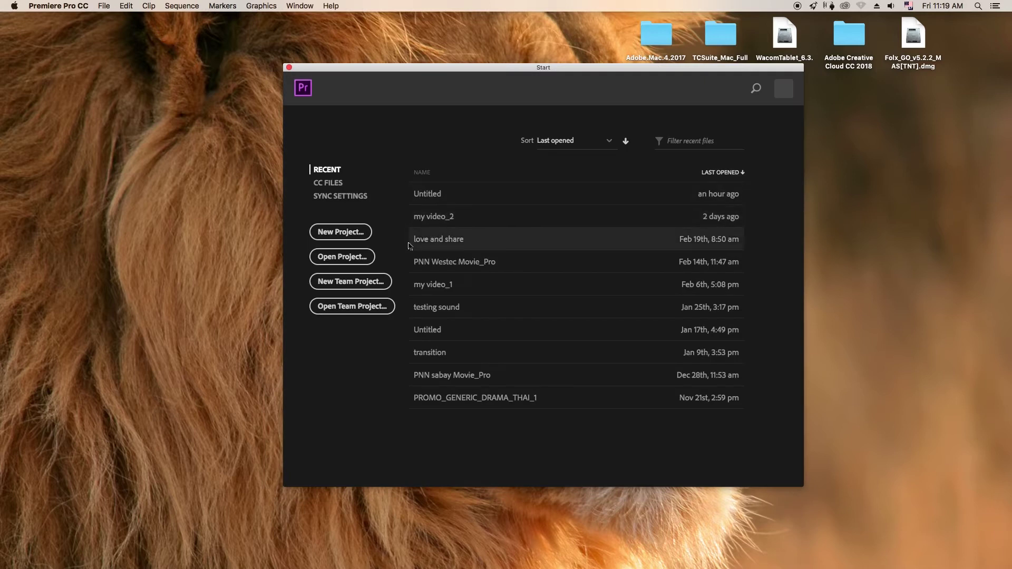
click(353, 234)
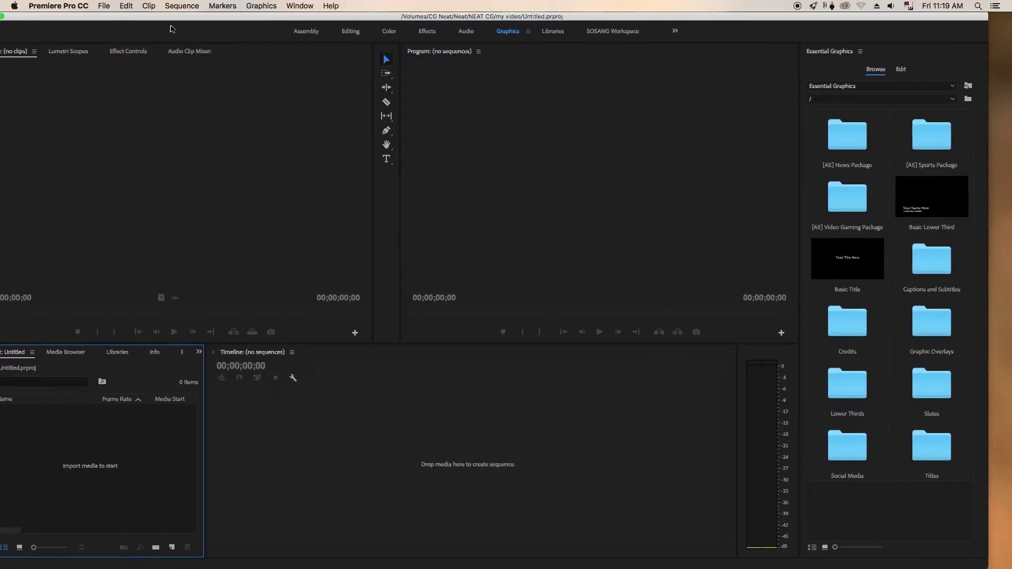
Step: Switch to the Assembly workspace and create Sequence 01 with the AVCHD 1080i25 (50i) preset
click(310, 32)
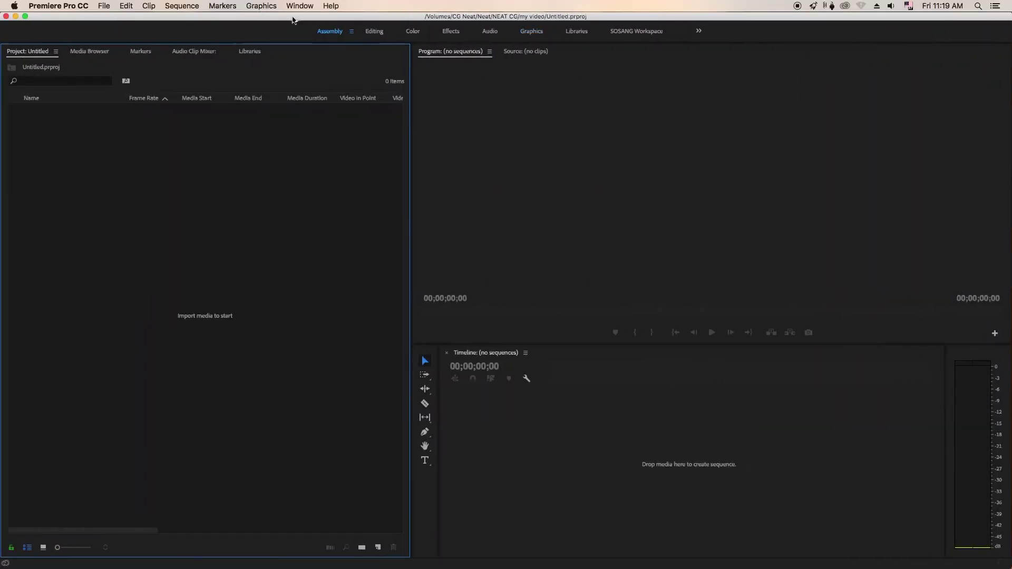
click(33, 17)
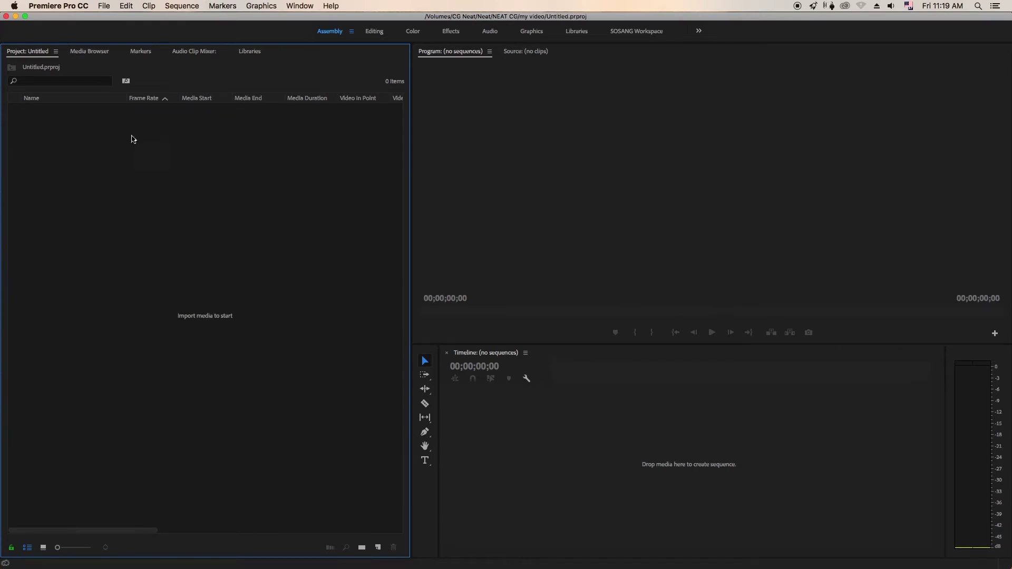
click(105, 6)
mouse_move(121, 14)
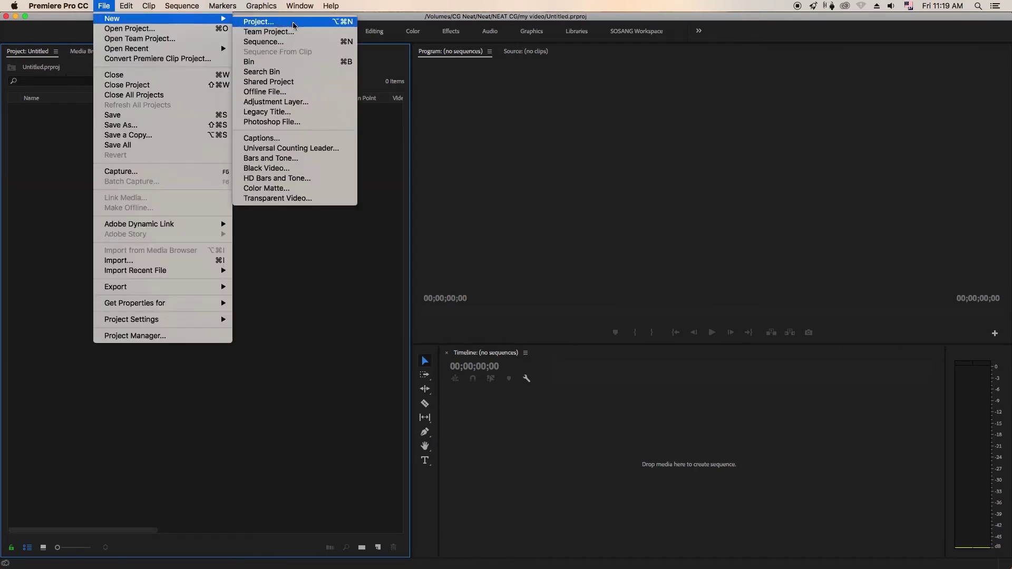
click(295, 41)
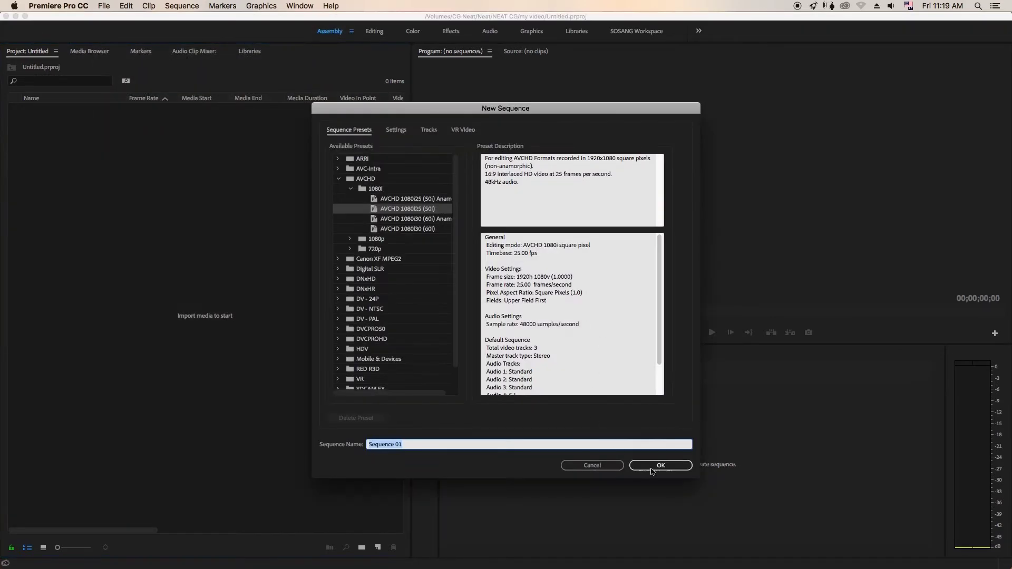
click(640, 469)
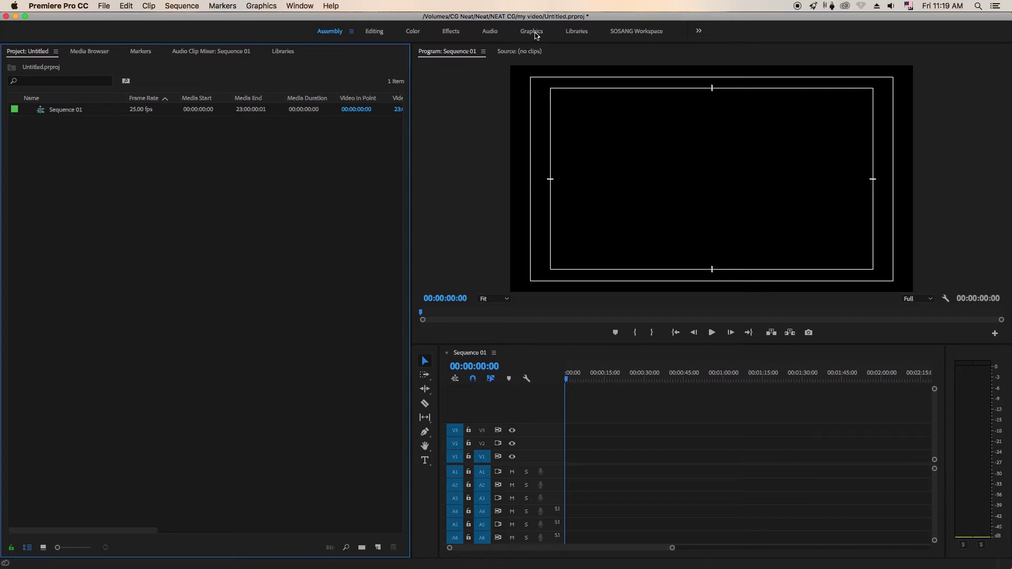
Step: In the Graphics workspace, add News Background Loop from the [AE] News Package to Video 1 at about 00:00:38, keeping the existing sequence settings
click(536, 33)
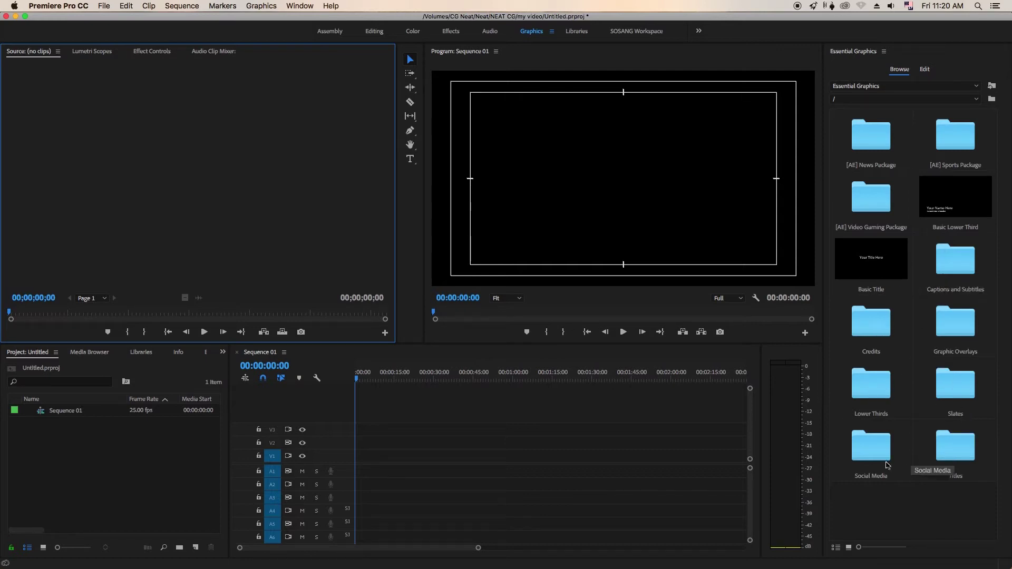
click(869, 153)
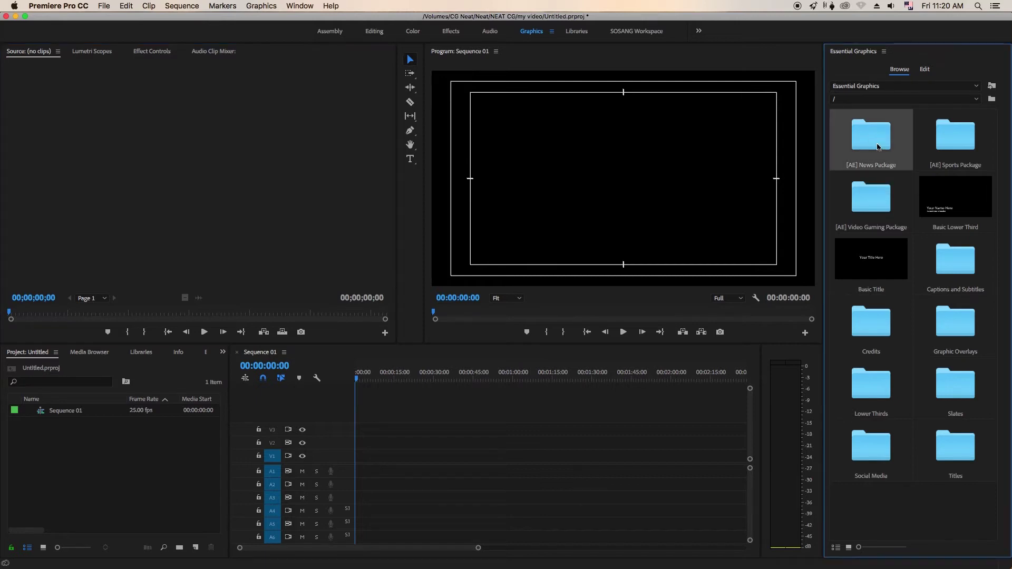
double_click(877, 146)
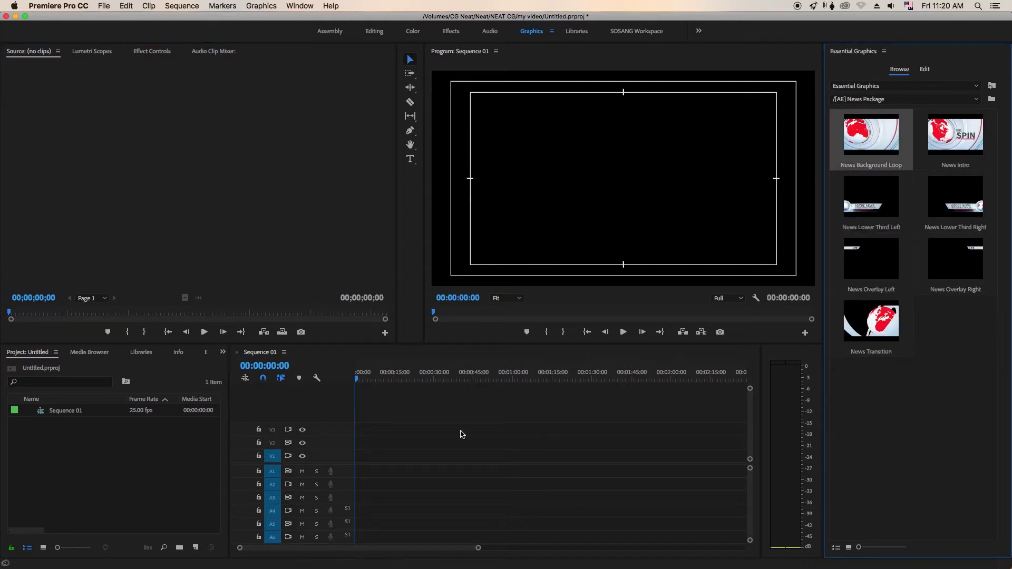
drag(462, 433, 457, 454)
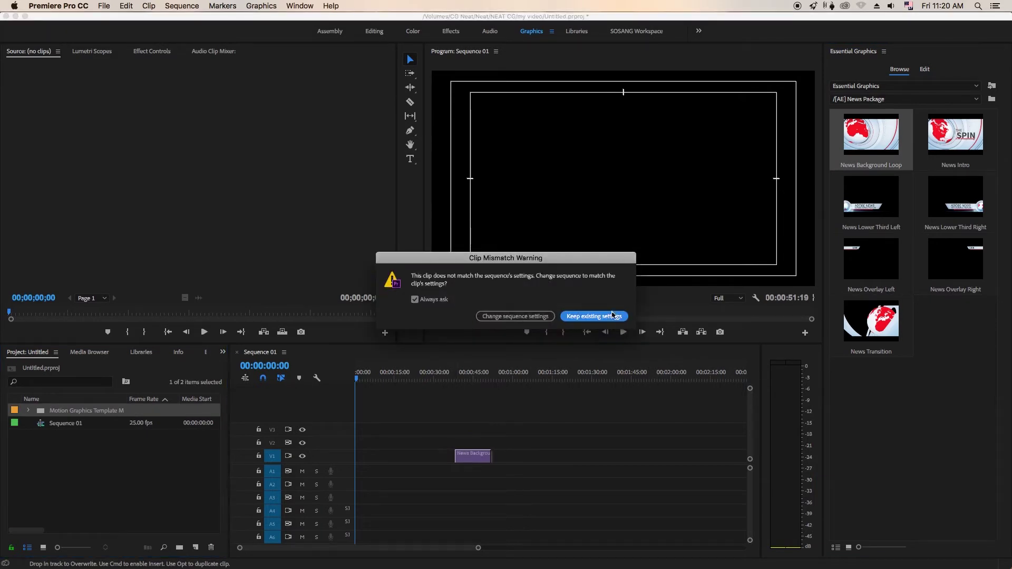
click(603, 319)
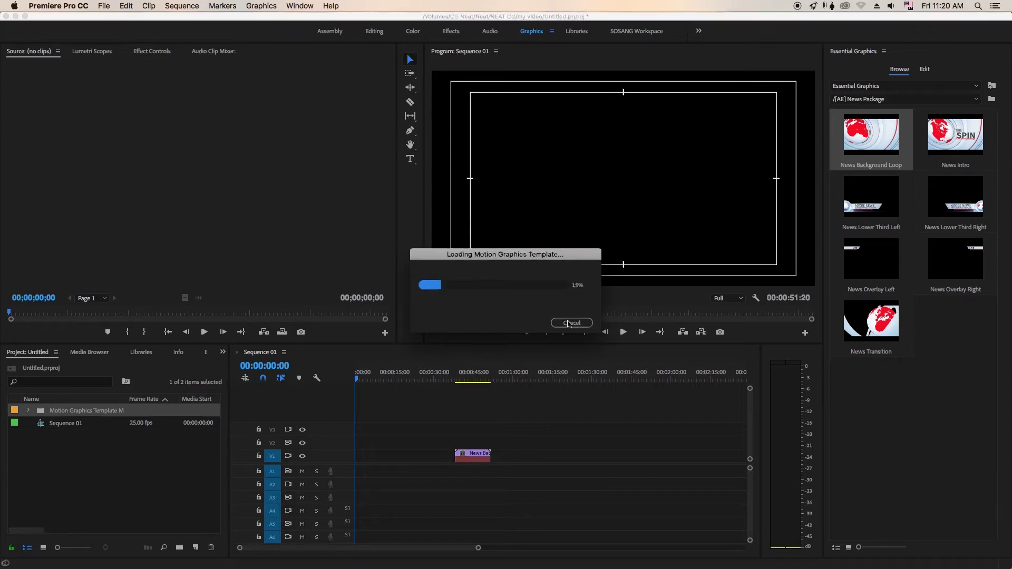
Step: Increase the height of the Video 1 track and play back the News Background Loop clip
mouse_move(274, 465)
mouse_down()
mouse_move(275, 475)
mouse_move(279, 446)
mouse_up()
click(273, 440)
click(461, 379)
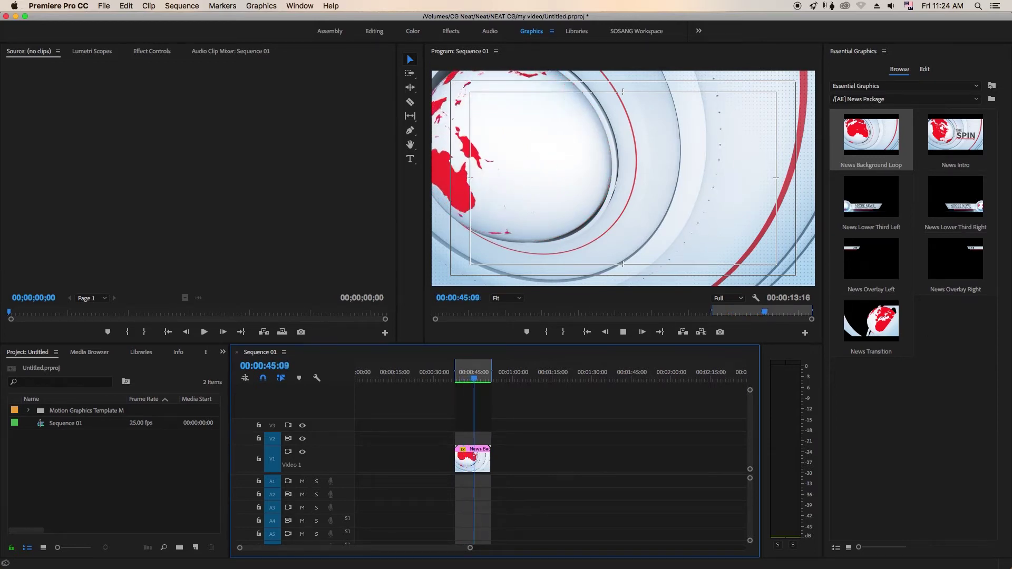
key(space)
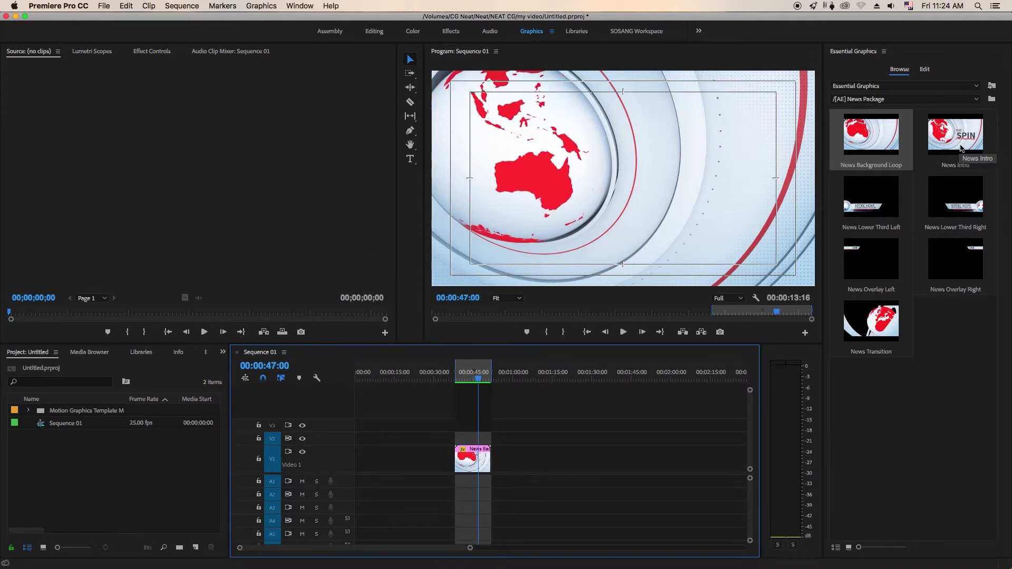
Step: Add the News Lower Third Left template to Video 1 at about 00:01:06 and place the playhead at 00:01:08:15
click(869, 211)
drag(862, 241, 533, 459)
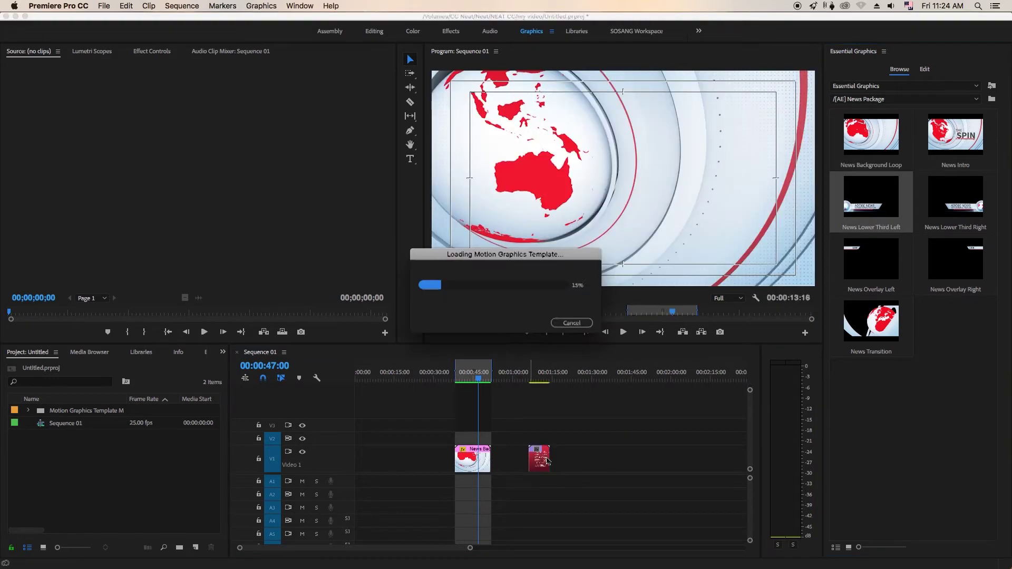
click(536, 379)
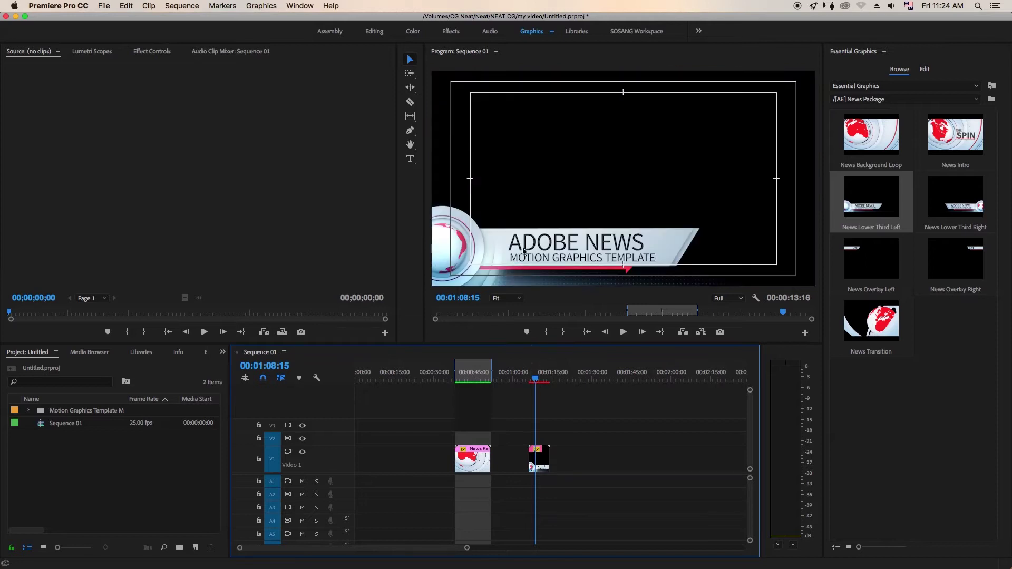
Step: Shift the position of the News Lower Third Left clip to 962, 539 in its motion settings
click(538, 459)
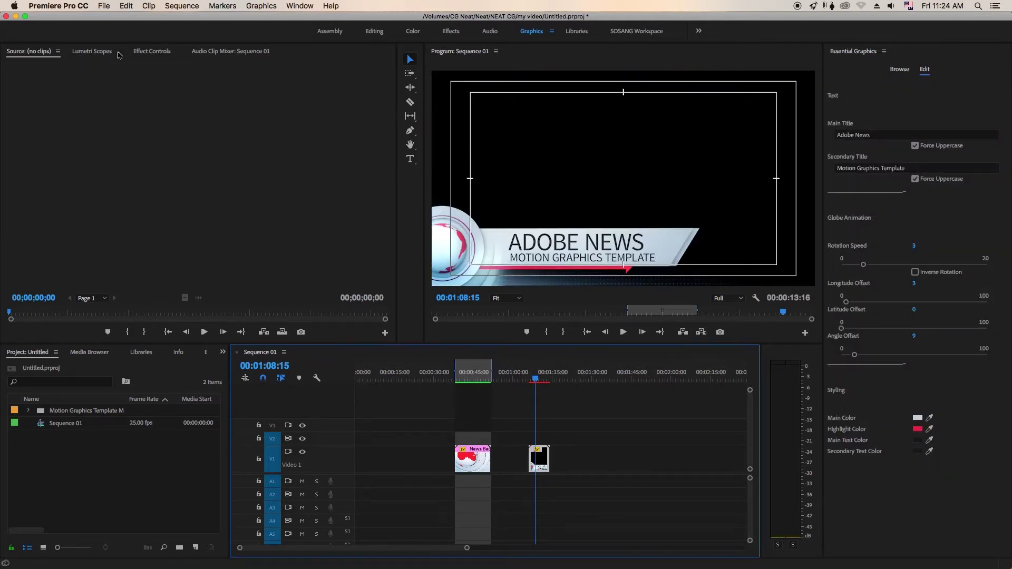
click(152, 51)
drag(149, 117, 126, 116)
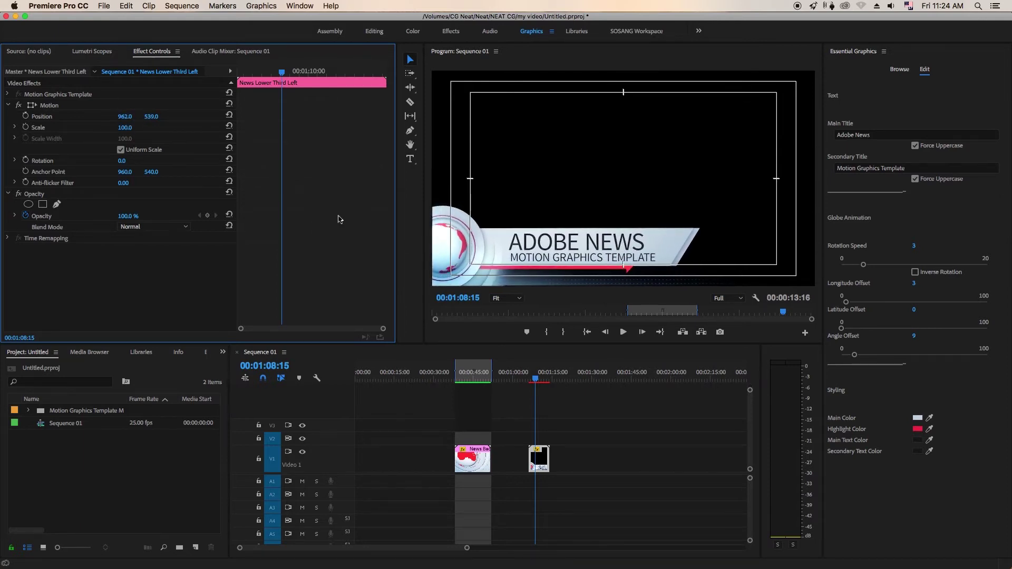
click(541, 461)
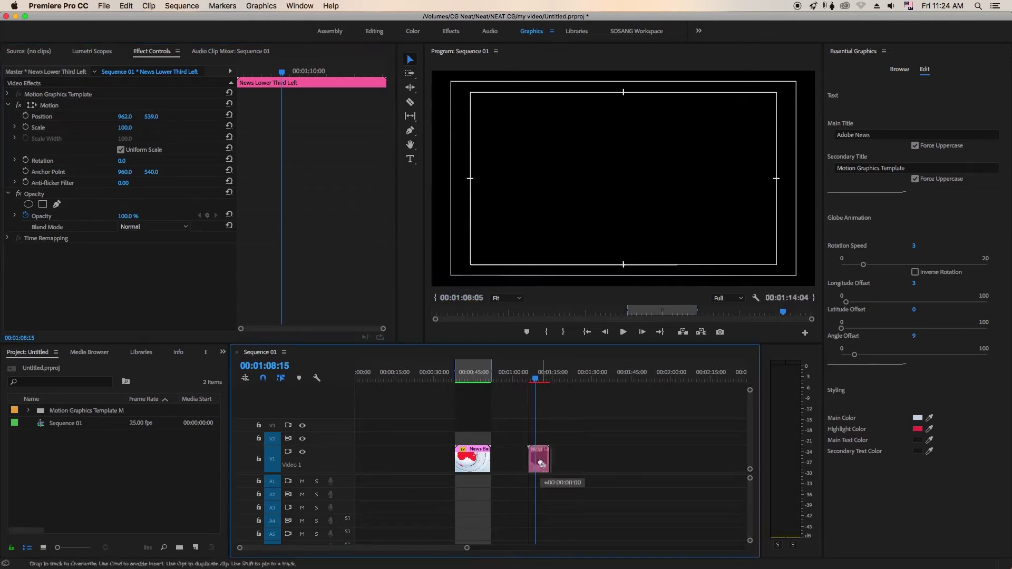
Step: Set the lower third's main title to "Cambodia" and its secondary title to "Today news"
click(872, 135)
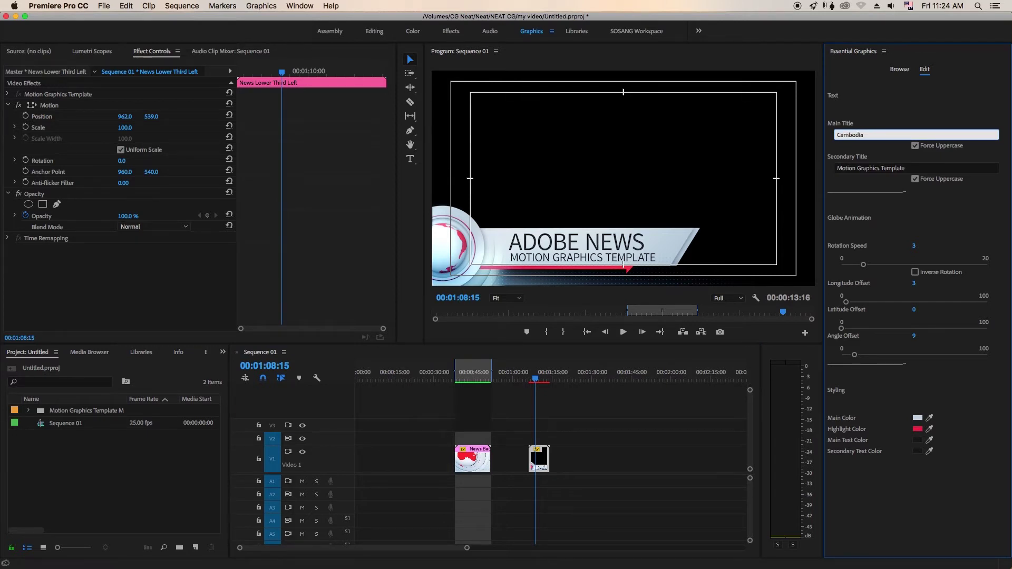
click(532, 465)
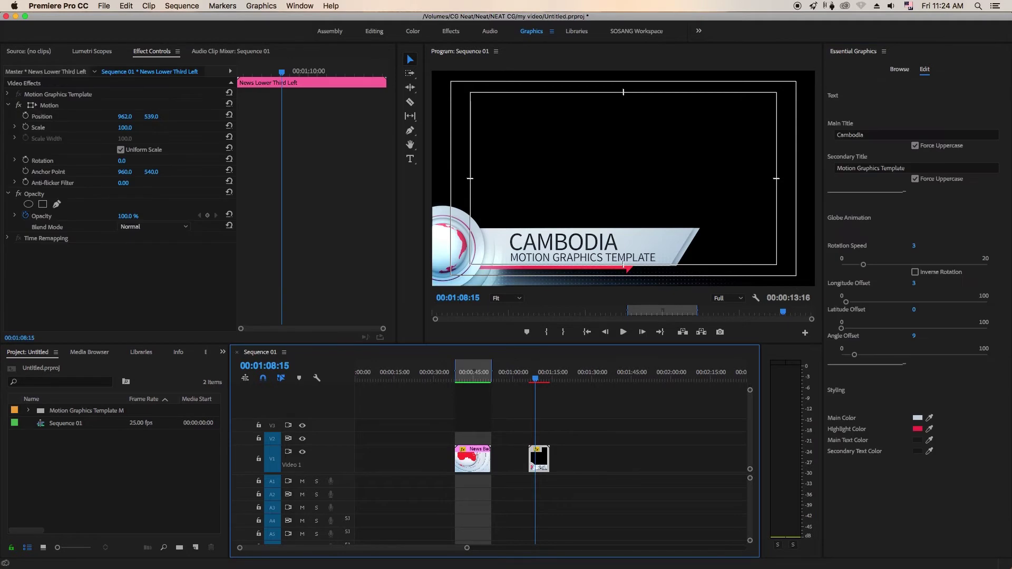
click(906, 168)
key(super+a)
key(BackSpace)
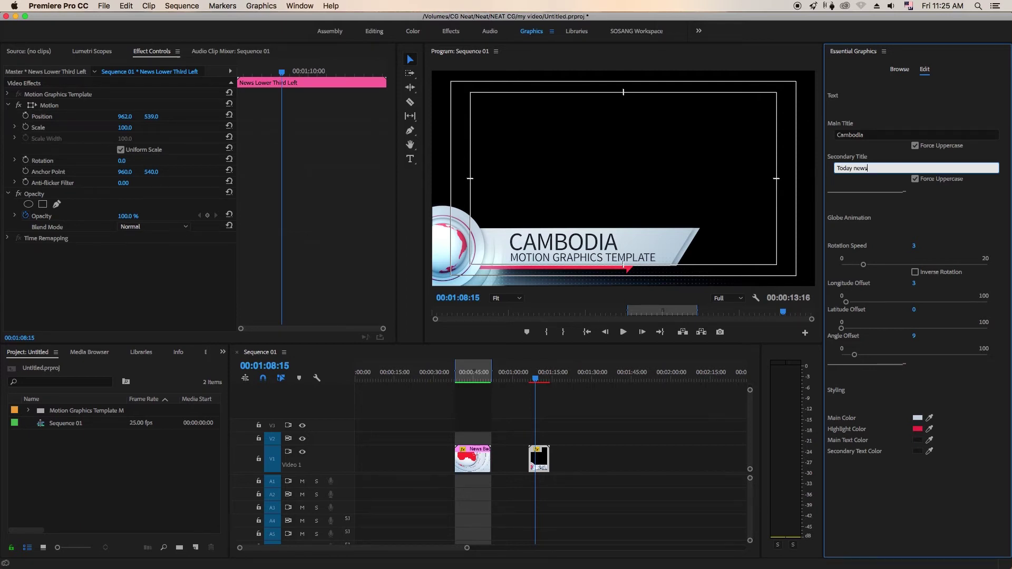
Step: Change the lower third's main color to light blue and its highlight color to cyan 31E4F2
click(917, 417)
click(472, 268)
click(619, 133)
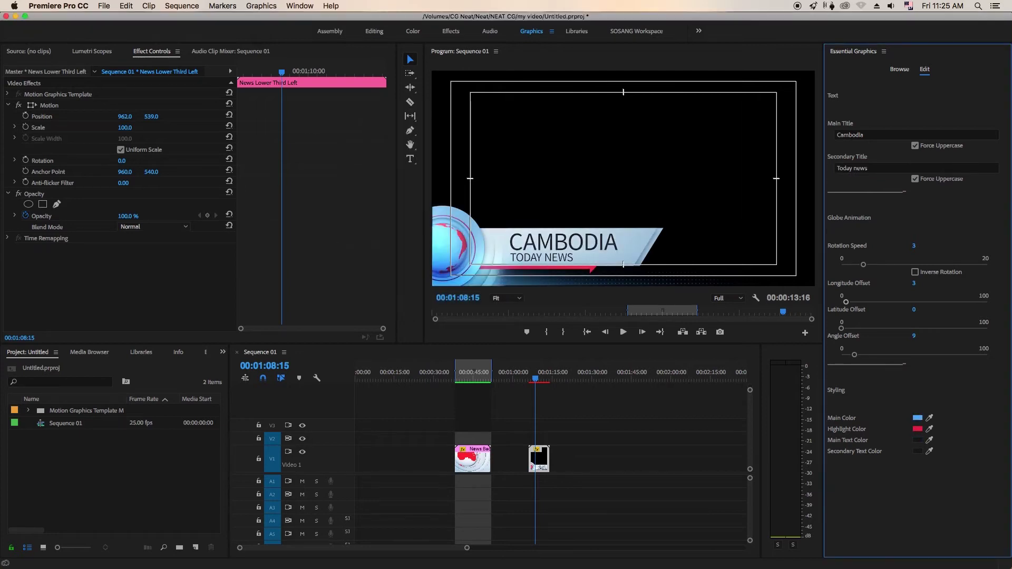
click(918, 429)
click(532, 206)
click(492, 266)
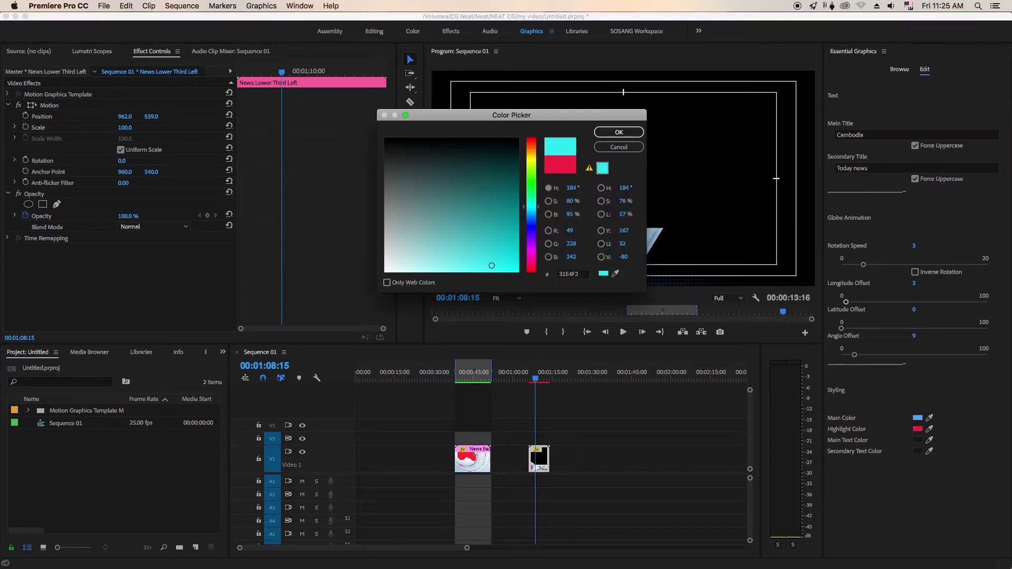
click(619, 132)
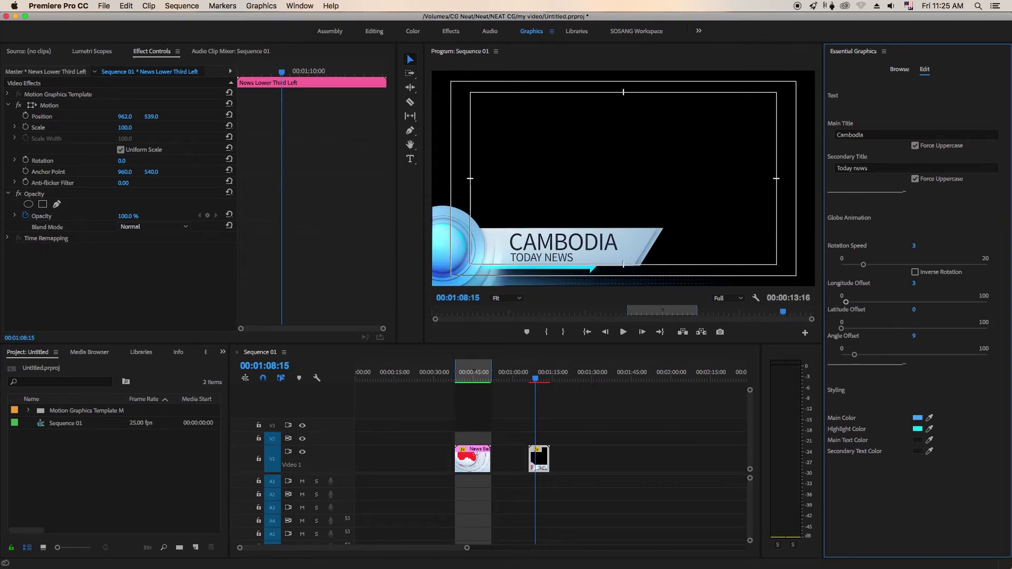
Step: Add Sports Intro from the [AE] Sports Package to Video 1 at about 00:01:54
click(898, 69)
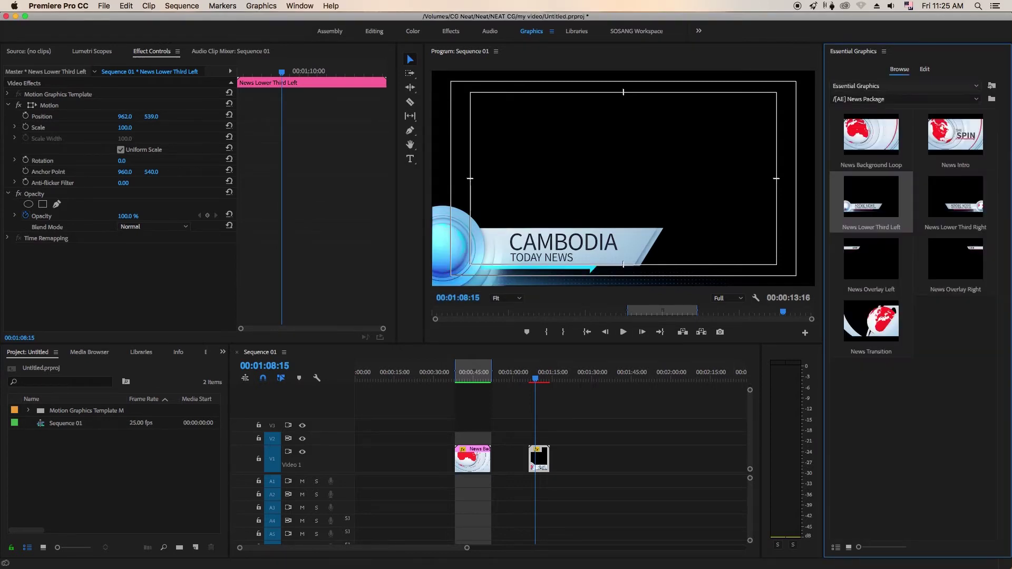
click(882, 85)
click(882, 97)
click(882, 99)
click(879, 107)
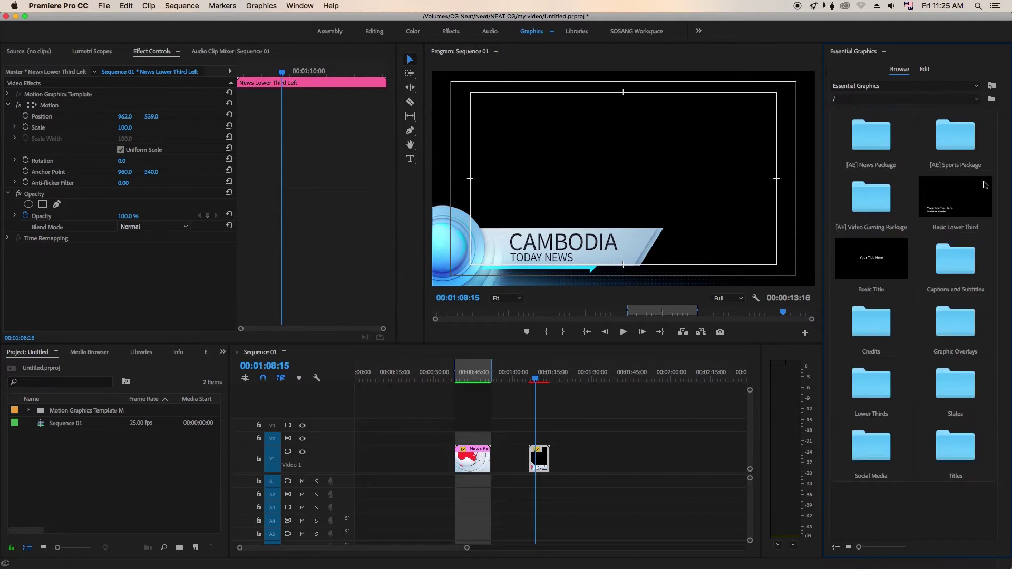
double_click(955, 136)
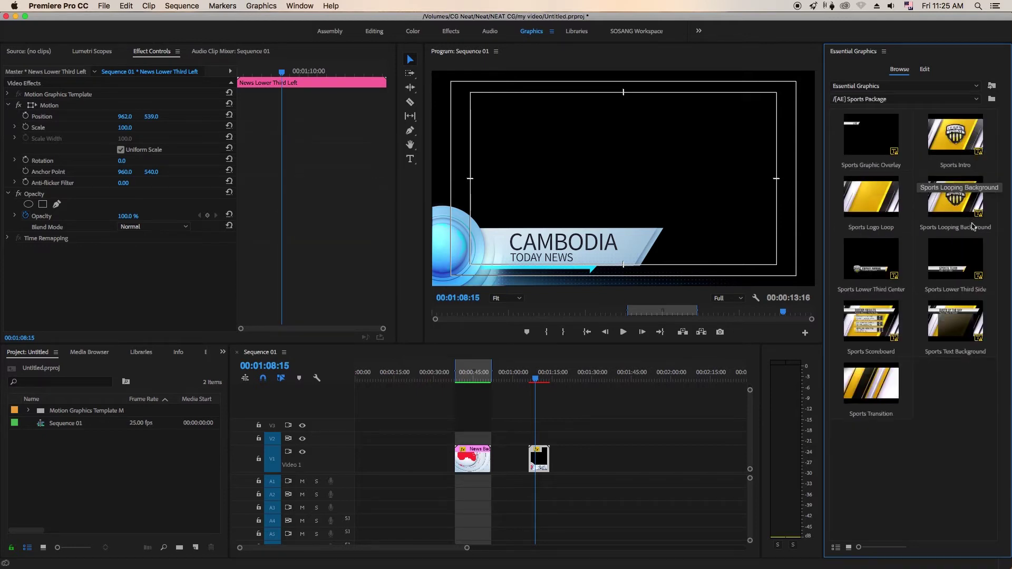
drag(958, 138, 656, 469)
Step: Place the playhead at 00:01:59:01 on the Sports Intro clip and select the clip
click(670, 371)
click(705, 429)
key(=)
key(=)
drag(509, 372, 599, 373)
key(minus)
key(minus)
key(equal)
key(equal)
click(621, 462)
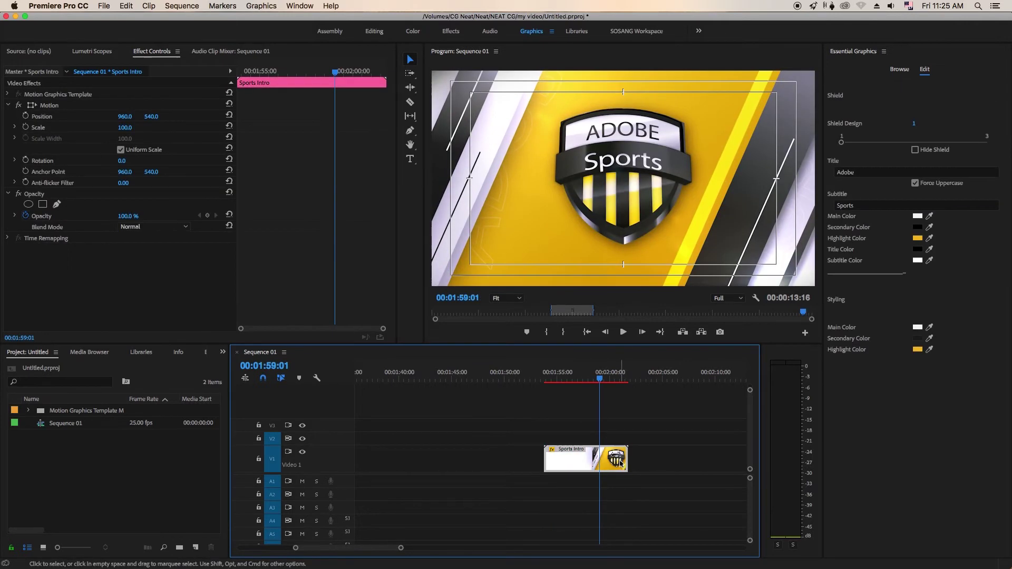
Step: Set the Sports Intro shield's title to "NEAT" and its subtitle to "Team"
click(853, 174)
text(N)
key(Return)
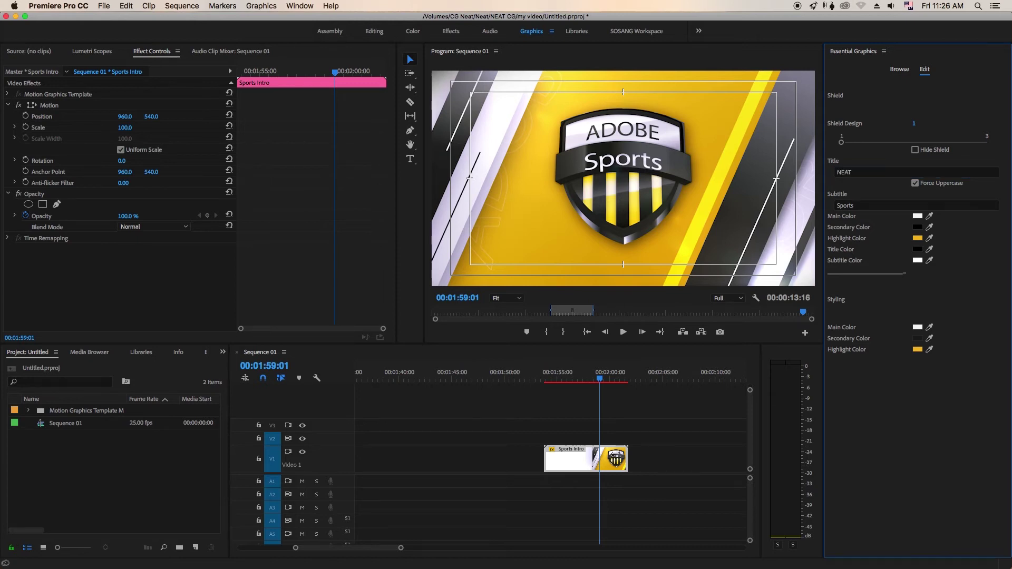
click(846, 206)
text(T)
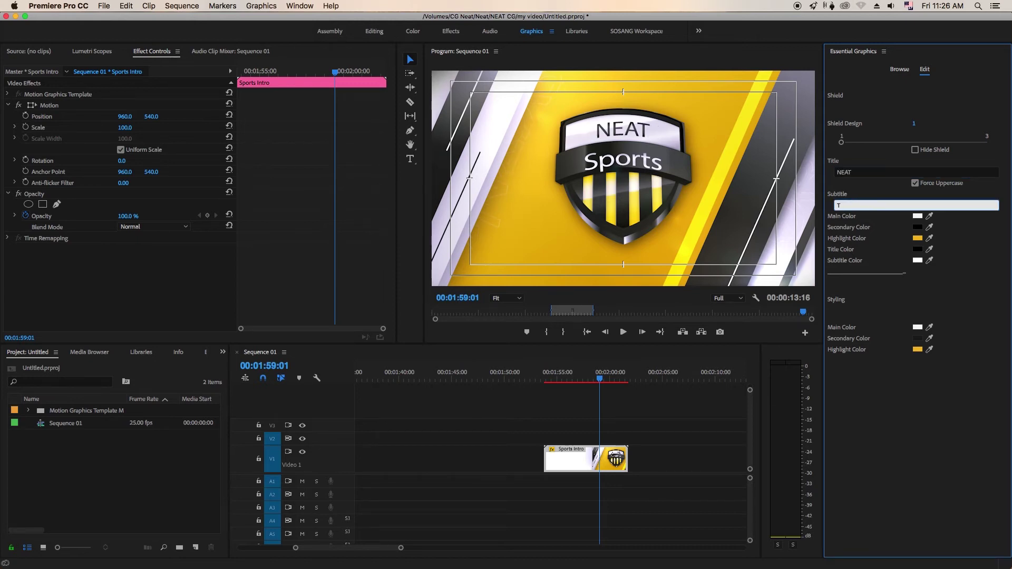
click(678, 422)
Step: Move the playhead to 00:01:55:12 and change the Sports Intro shield's highlight color to blue
click(562, 373)
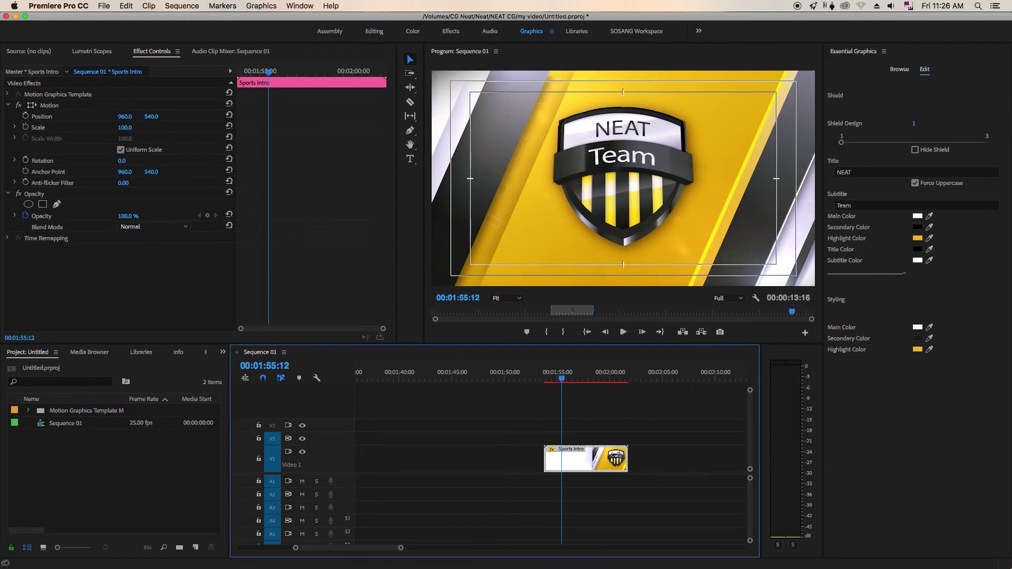
click(918, 238)
drag(580, 115, 679, 279)
click(553, 411)
click(630, 374)
drag(630, 374, 630, 386)
drag(555, 422, 561, 437)
click(717, 296)
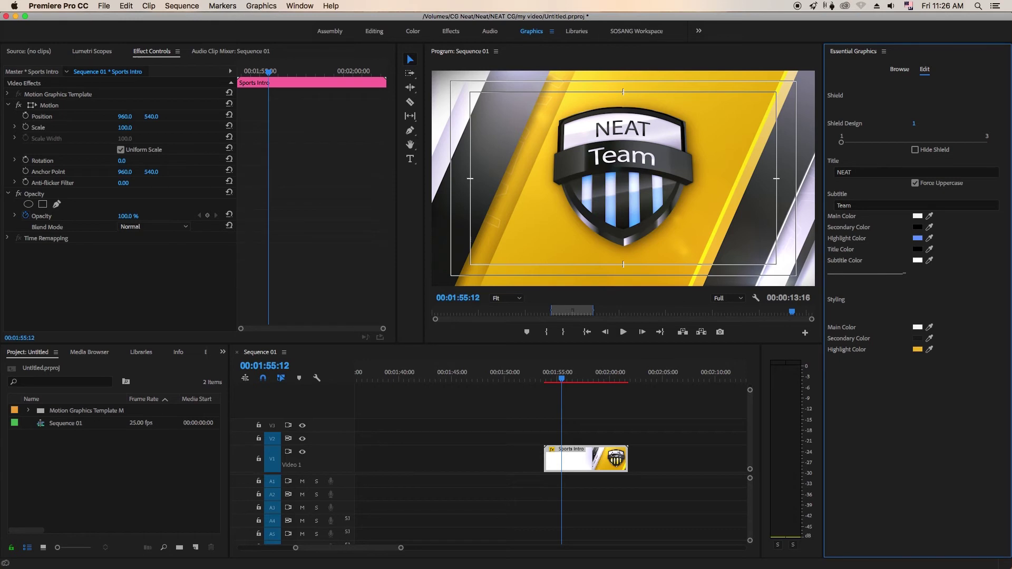
Step: Try shield designs 2 and 3 on the Sports Intro clip, preview the animation, and restore shield design 1
drag(845, 143, 857, 142)
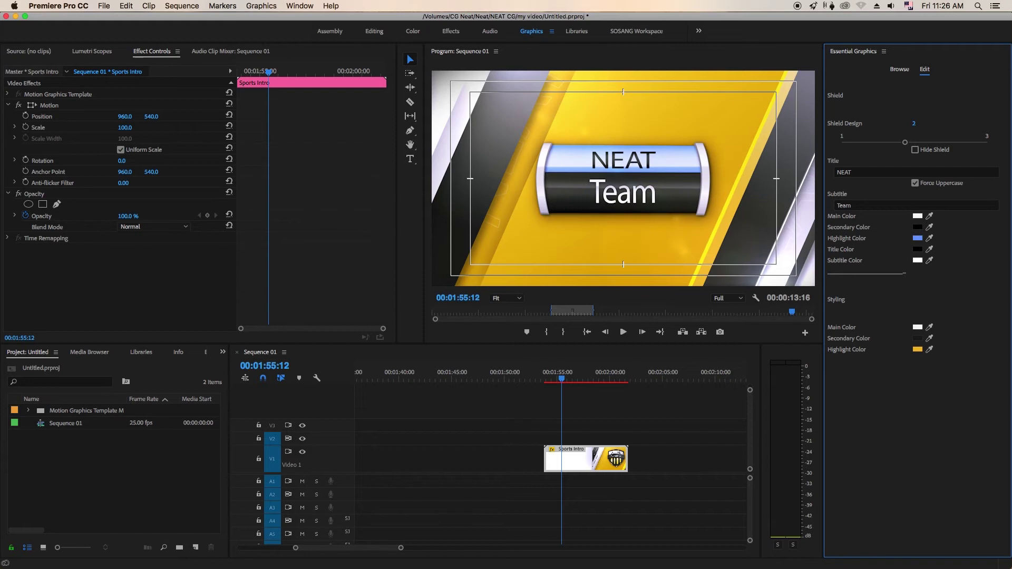
drag(905, 142, 988, 143)
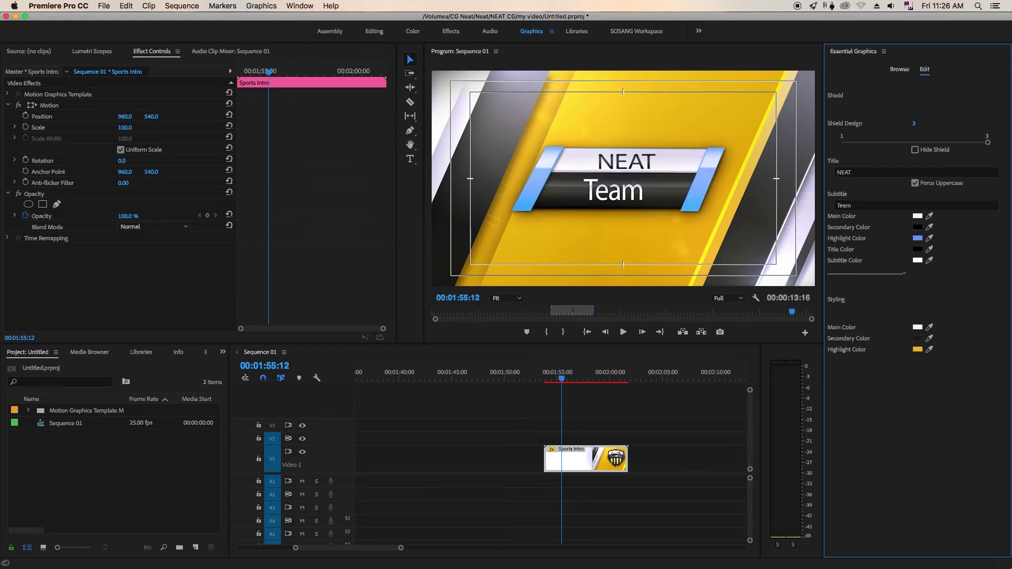
drag(562, 379, 545, 379)
key(space)
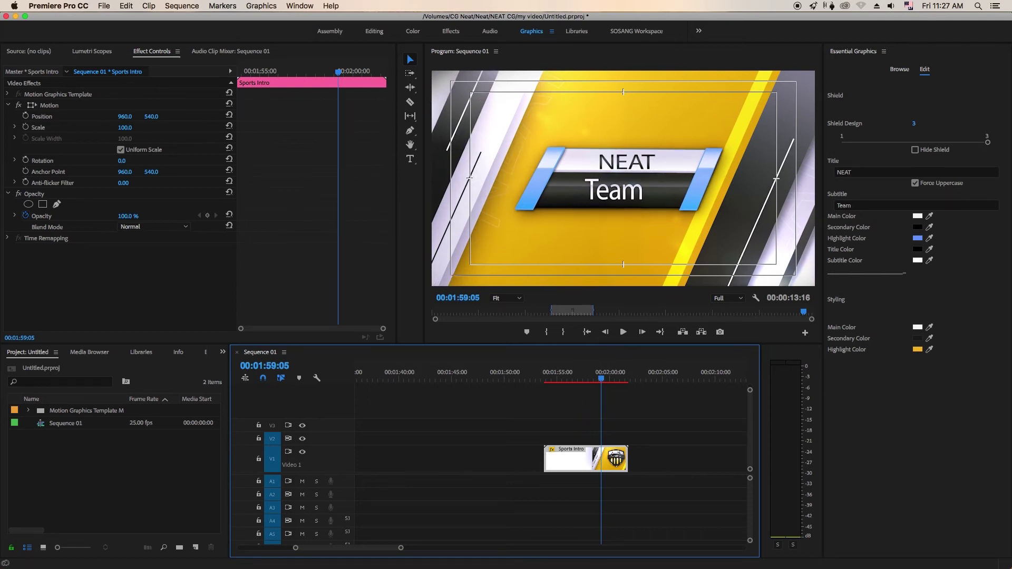
drag(987, 143, 862, 142)
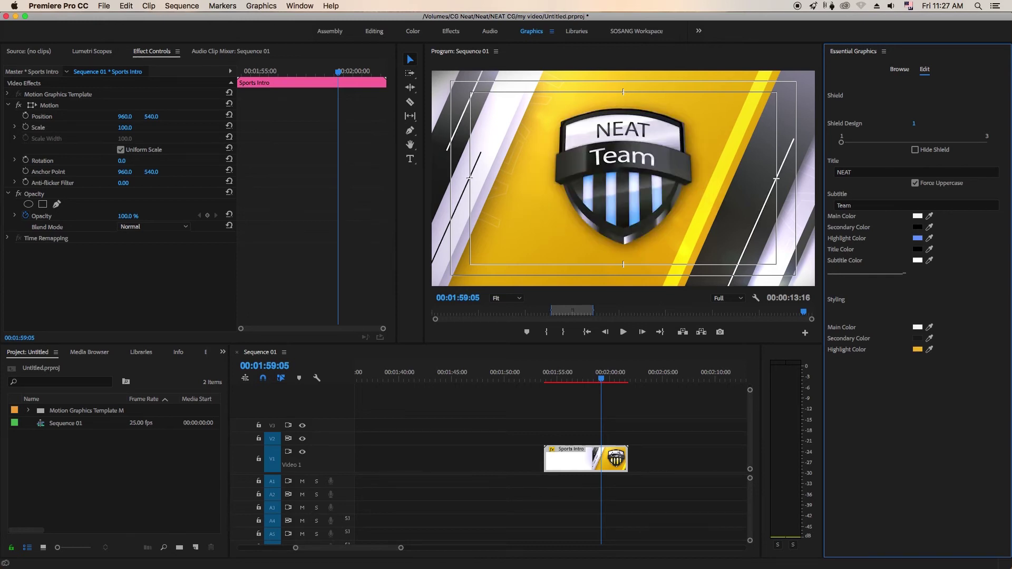
Step: Add Sports Transition from the [AE] Sports Package to Video 1 at about 00:02:07 and preview it
click(899, 69)
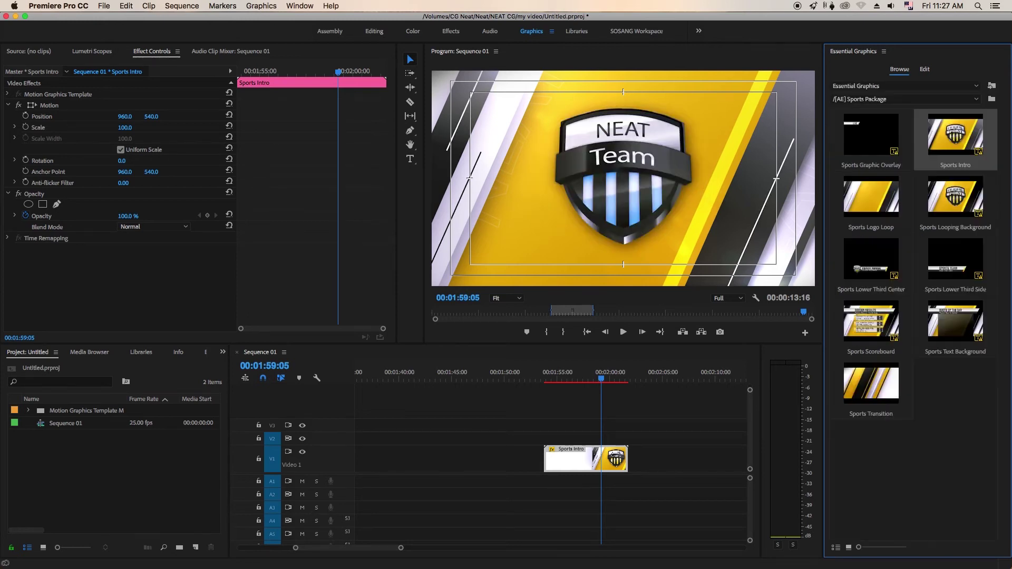
drag(871, 384, 697, 459)
click(690, 378)
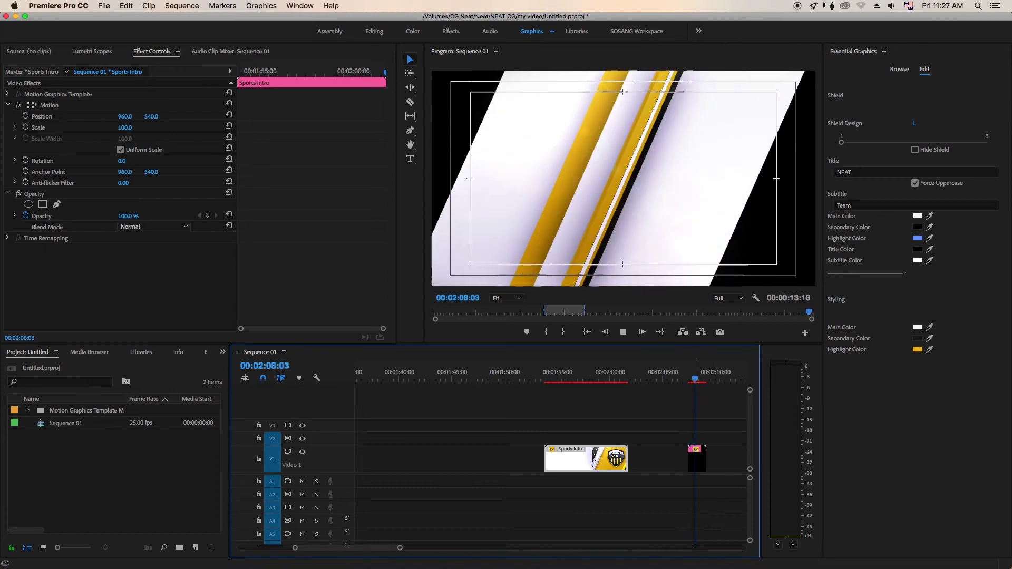
key(space)
Step: Return to the root of the template library and open the [AE] Video Gaming Package folder
click(898, 69)
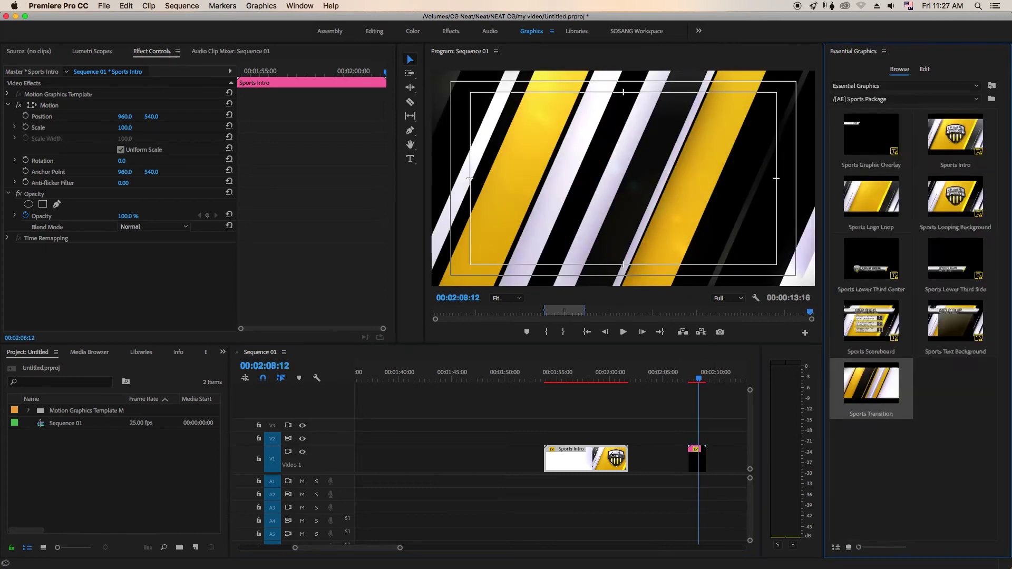
click(881, 86)
click(874, 98)
click(873, 99)
click(871, 109)
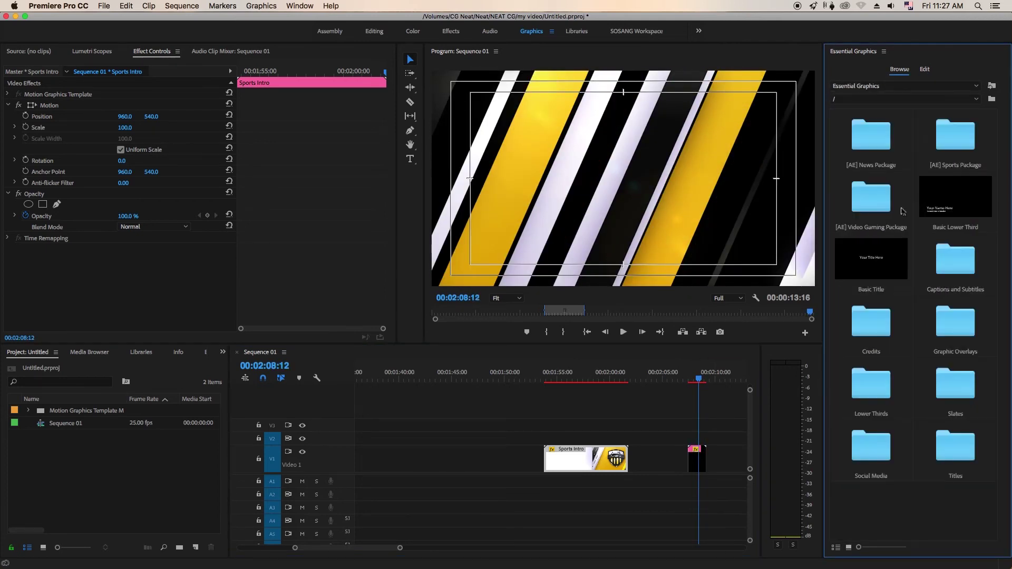
double_click(879, 201)
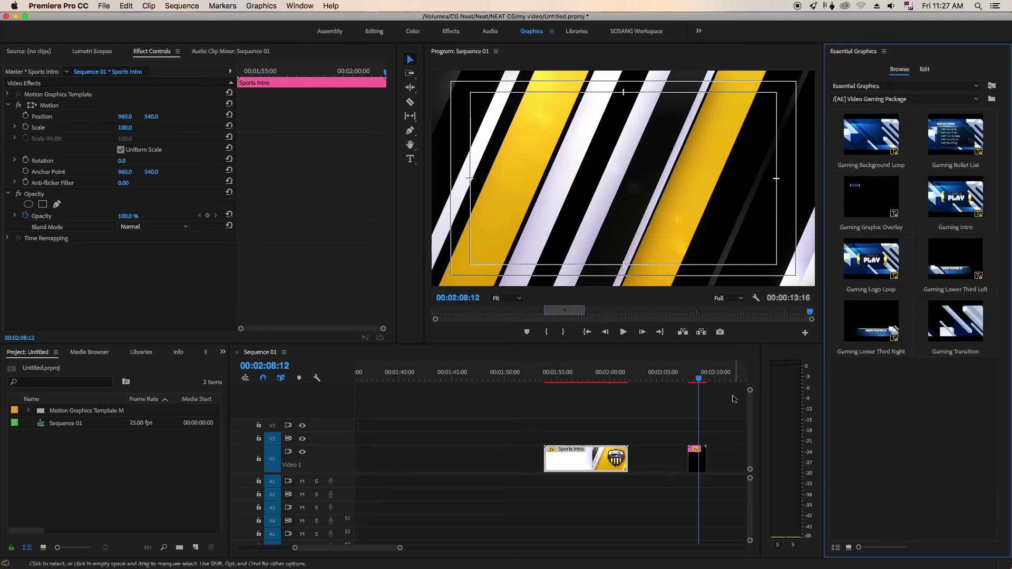
Step: Add Gaming Bullet List to an empty stretch of Video 1 at about 00:03:25
click(727, 390)
key(equal)
key(minus)
key(minus)
key(minus)
click(720, 378)
key(equal)
click(901, 69)
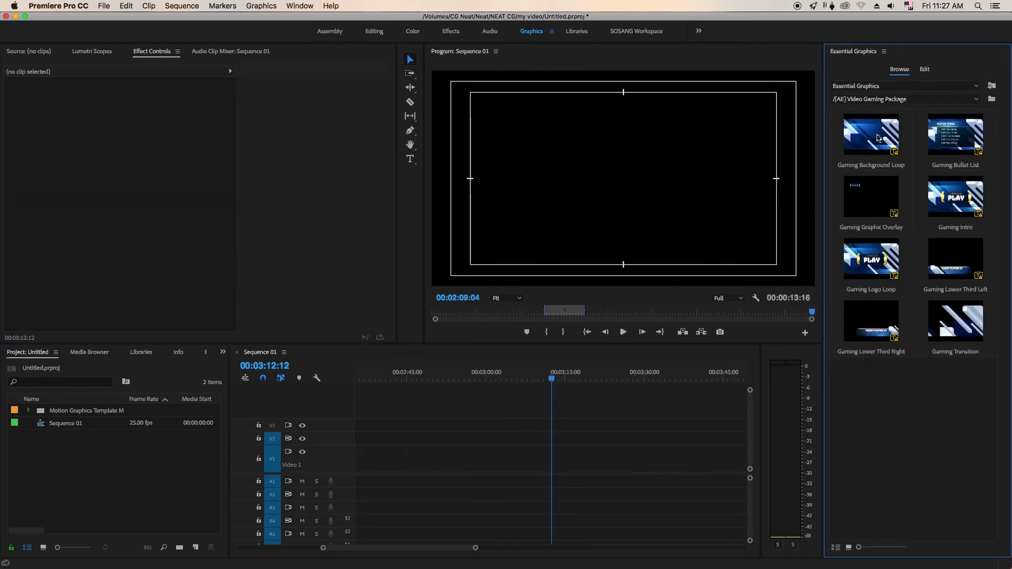
drag(949, 138, 638, 458)
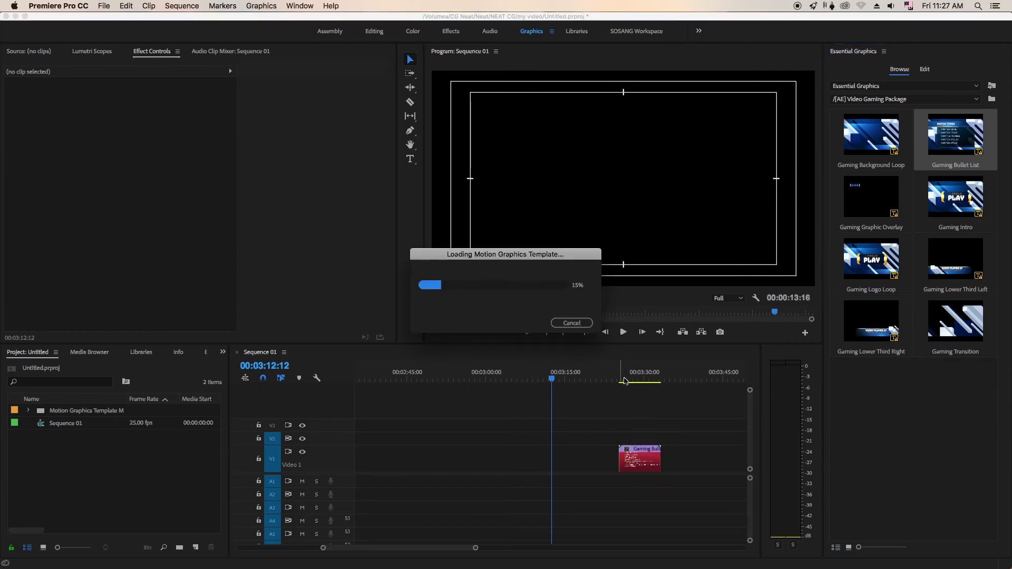
click(631, 420)
Step: Preview the Gaming Bullet List clip from its start and stop playback at about 00:03:27:14
click(631, 377)
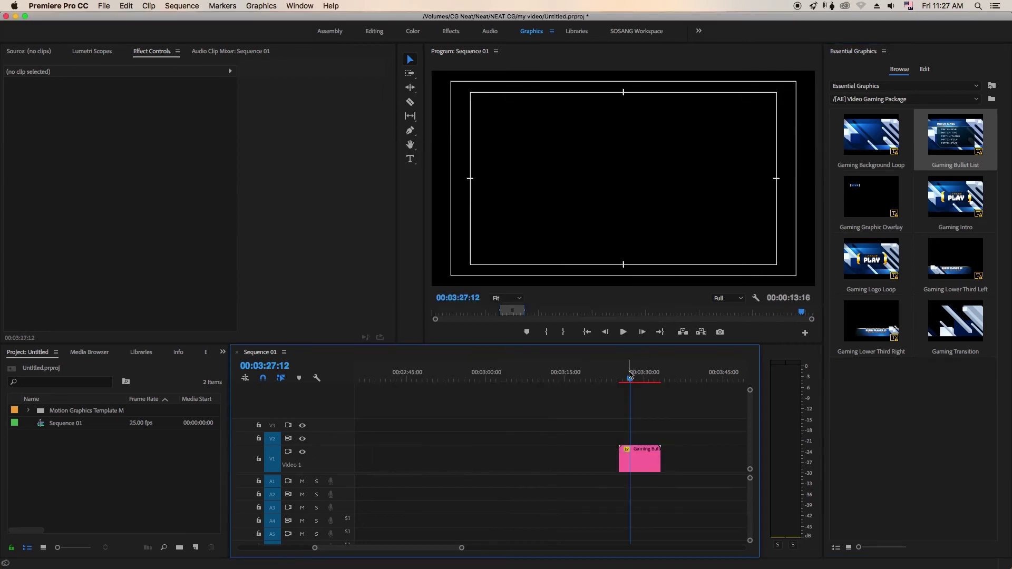
key(=)
drag(534, 380, 537, 380)
click(568, 462)
click(595, 406)
key(minus)
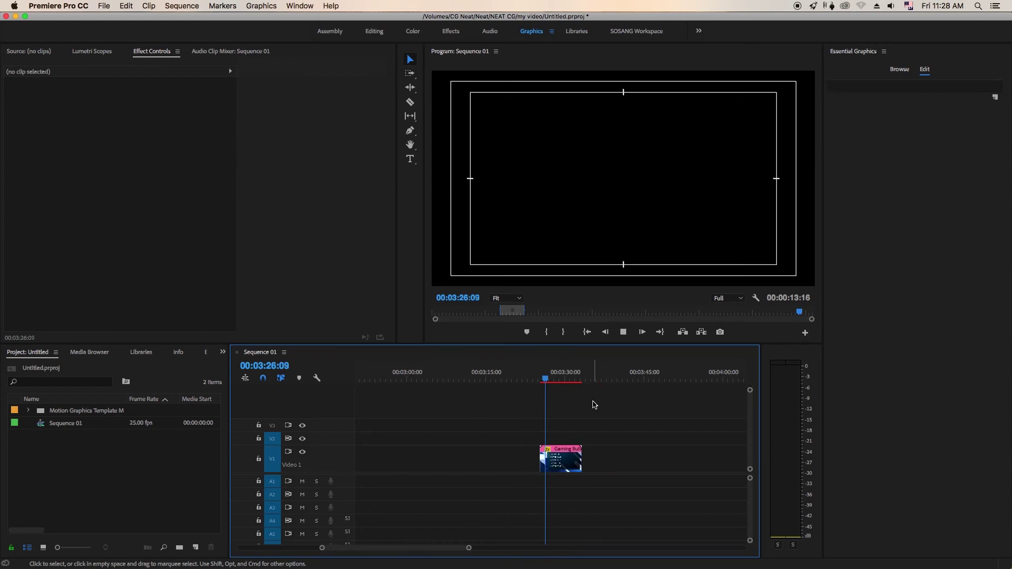
key(space)
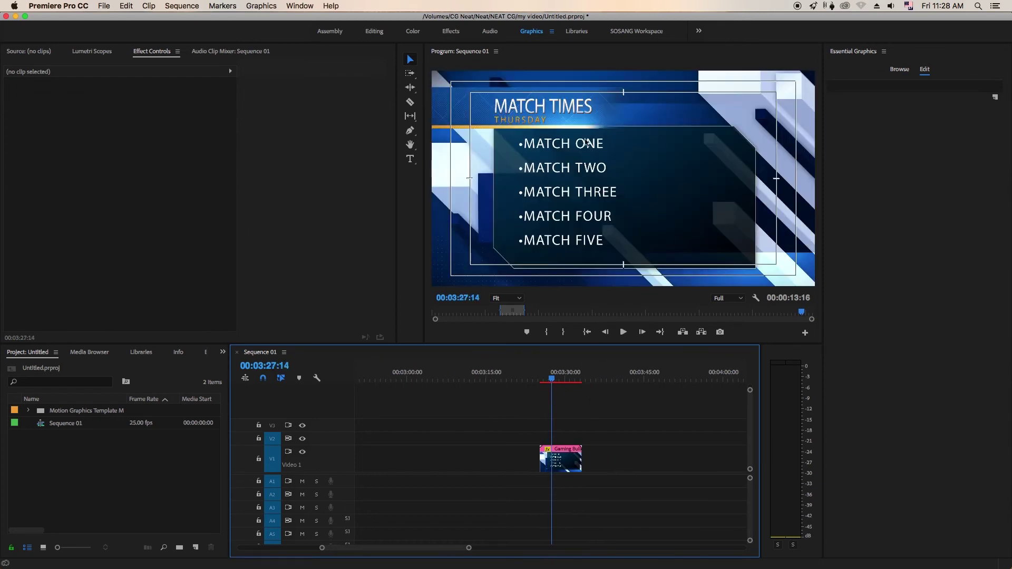
Step: Set the Gaming Bullet List clip's title to "Football team"
click(566, 457)
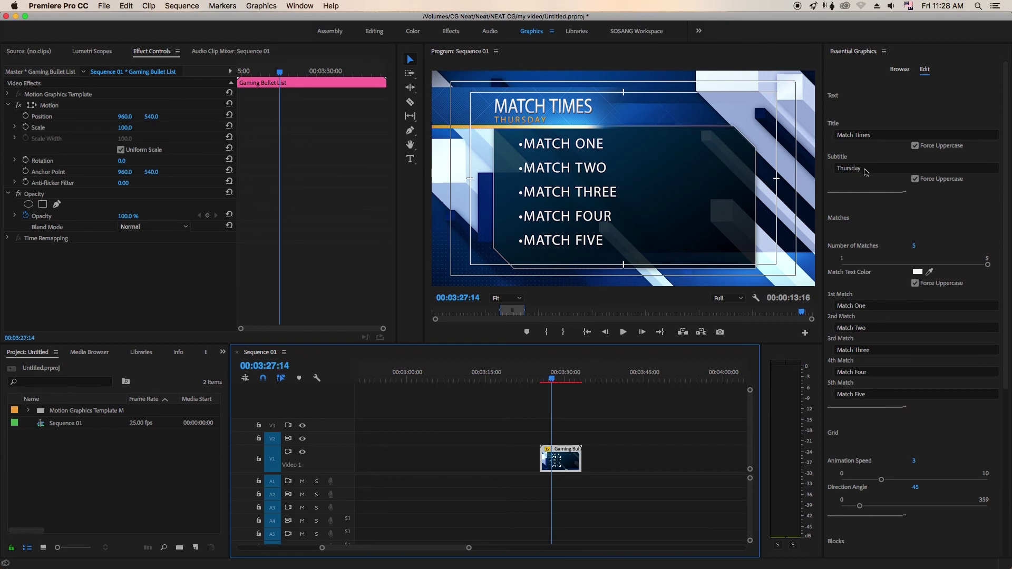
click(874, 134)
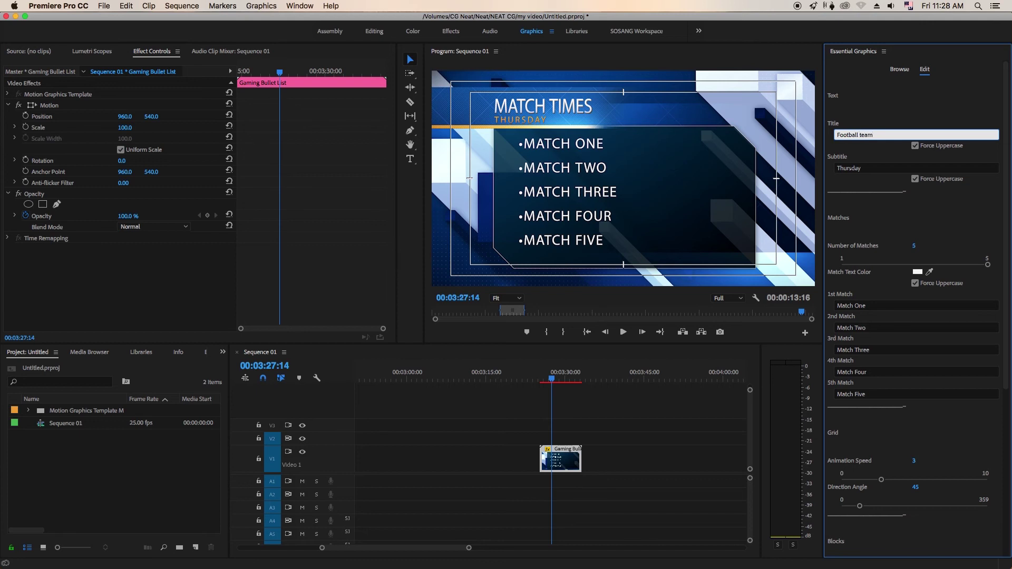
click(557, 369)
click(883, 52)
click(855, 64)
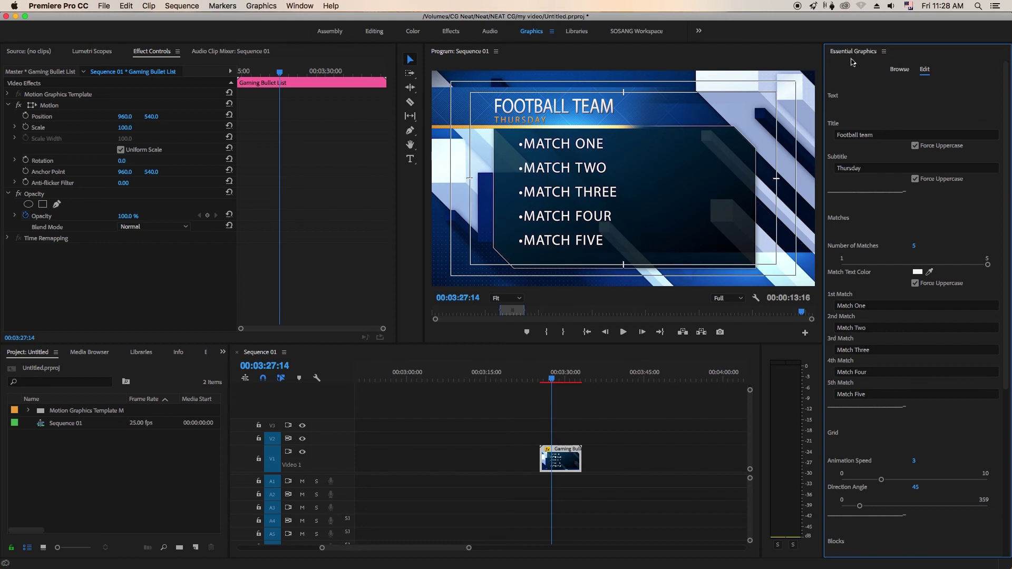
Step: Look through the Captions and Subtitles templates and open the Lower Thirds folder
click(896, 70)
click(864, 98)
click(854, 106)
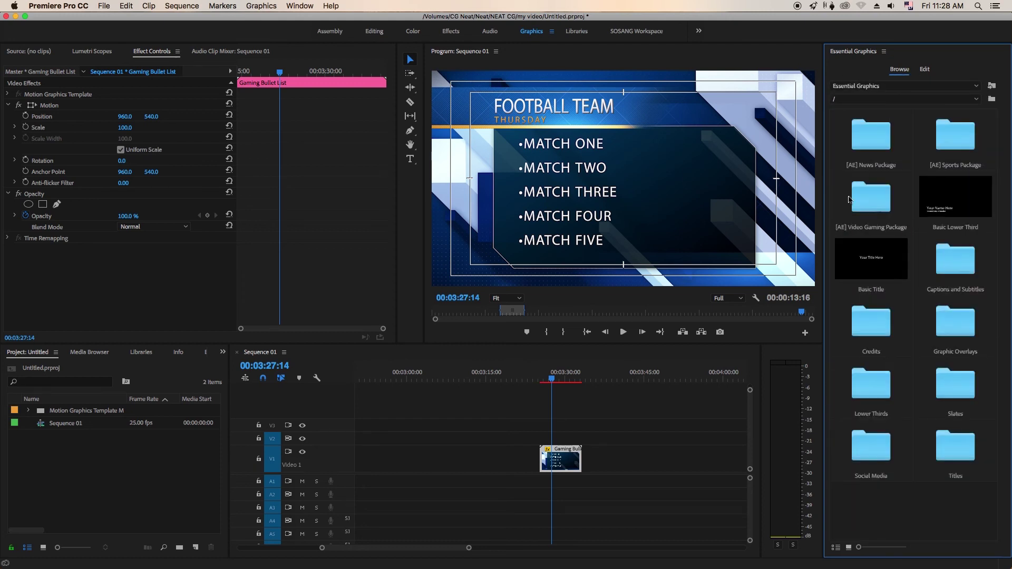
double_click(955, 258)
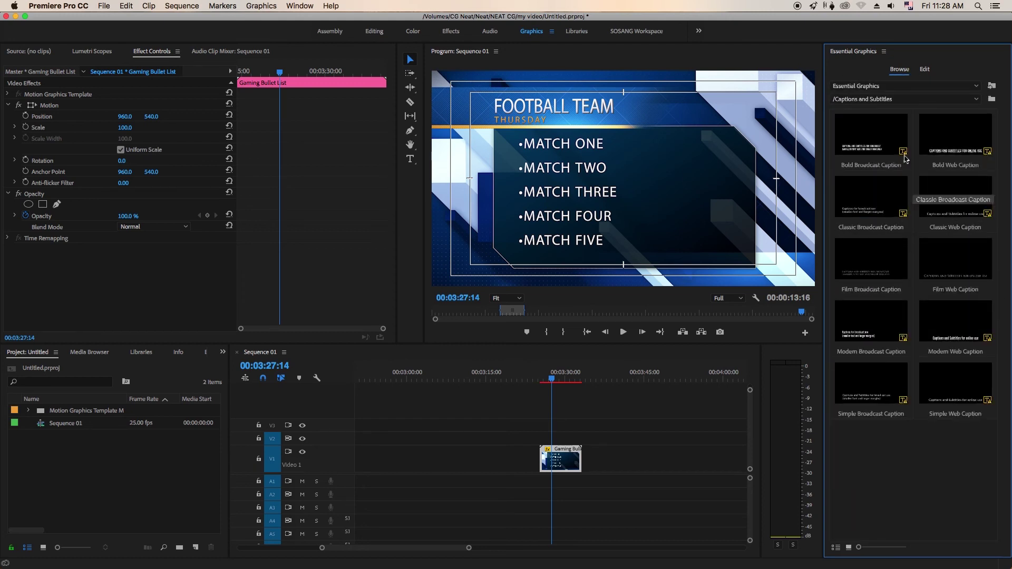
click(904, 98)
click(843, 107)
double_click(869, 396)
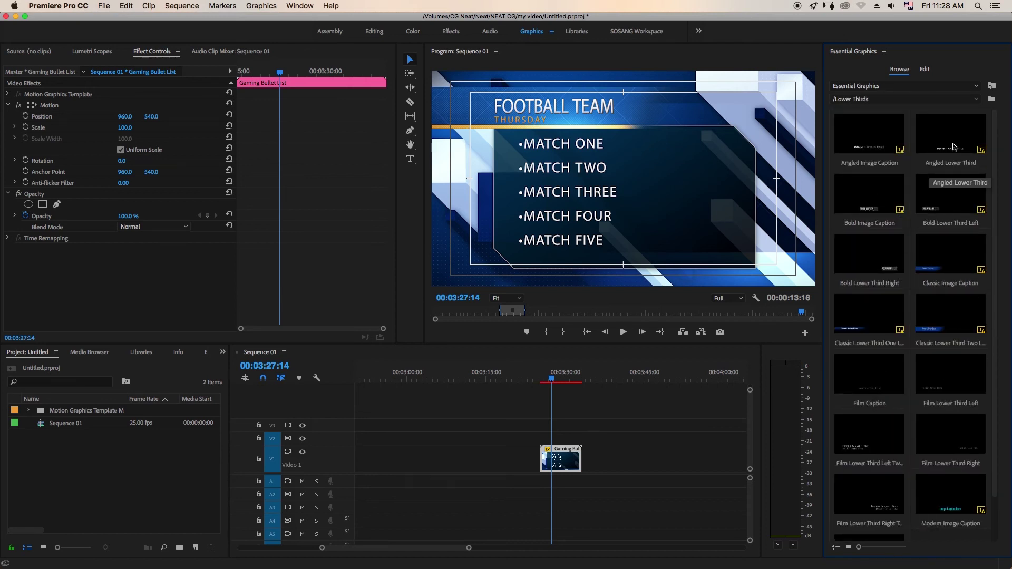
Step: Add the Classic Lower Third One Line template to Video 1 at about 00:03:36, after the Gaming Bullet List
drag(870, 316, 564, 443)
click(601, 308)
click(639, 421)
drag(563, 381, 613, 454)
Step: Move the playhead to 00:03:37:20 and examine the lower third's background layers
drag(609, 377, 606, 378)
click(869, 99)
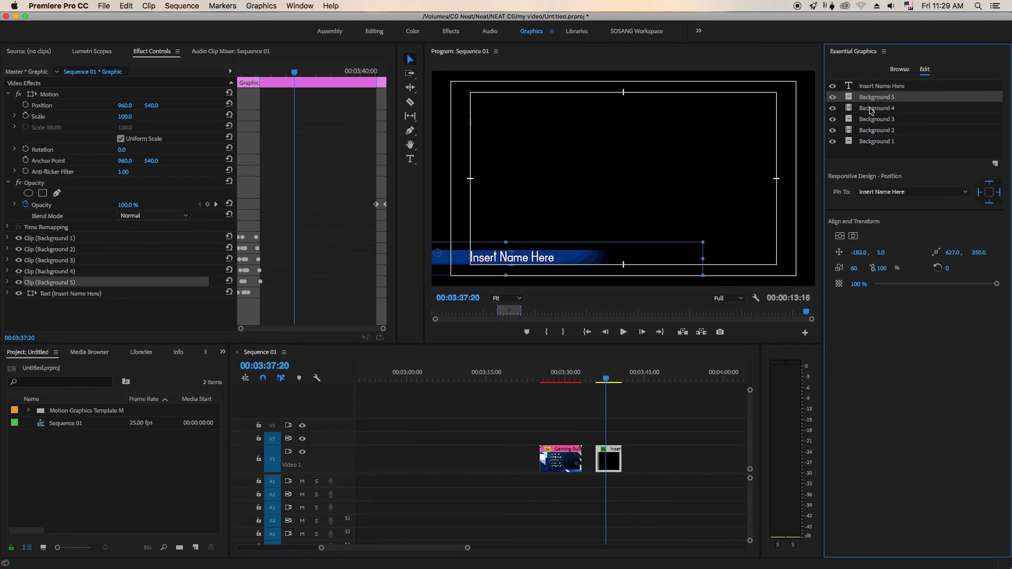
click(877, 109)
Step: Add Like from the Social Media templates to Video 1 at about 00:03:52
click(899, 69)
click(891, 99)
click(870, 101)
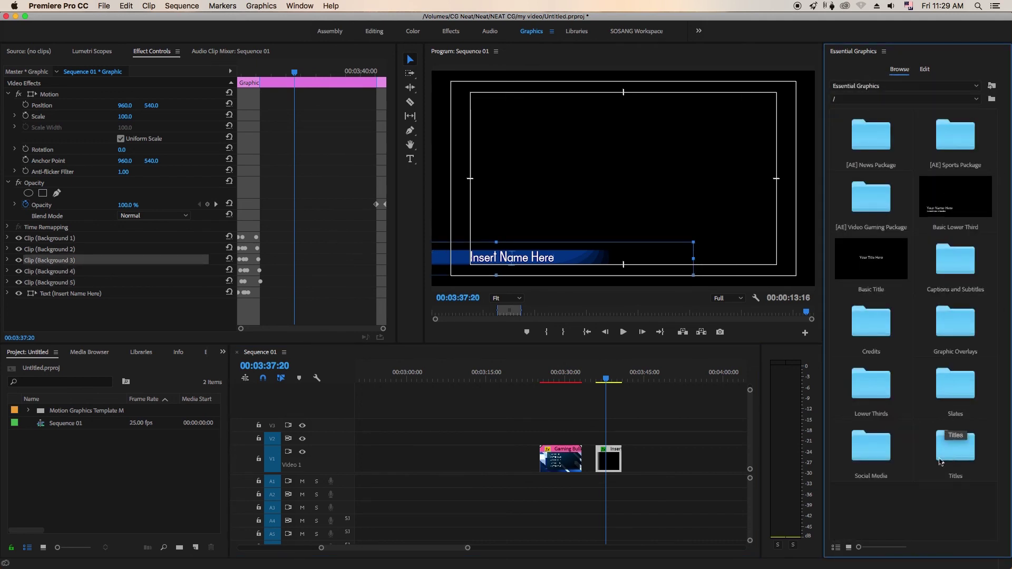
double_click(871, 446)
drag(871, 134, 682, 458)
click(607, 311)
click(637, 422)
Step: Preview the Like graphic's animation from about 00:03:53 and leave all clips deselected
click(686, 380)
drag(685, 381, 687, 419)
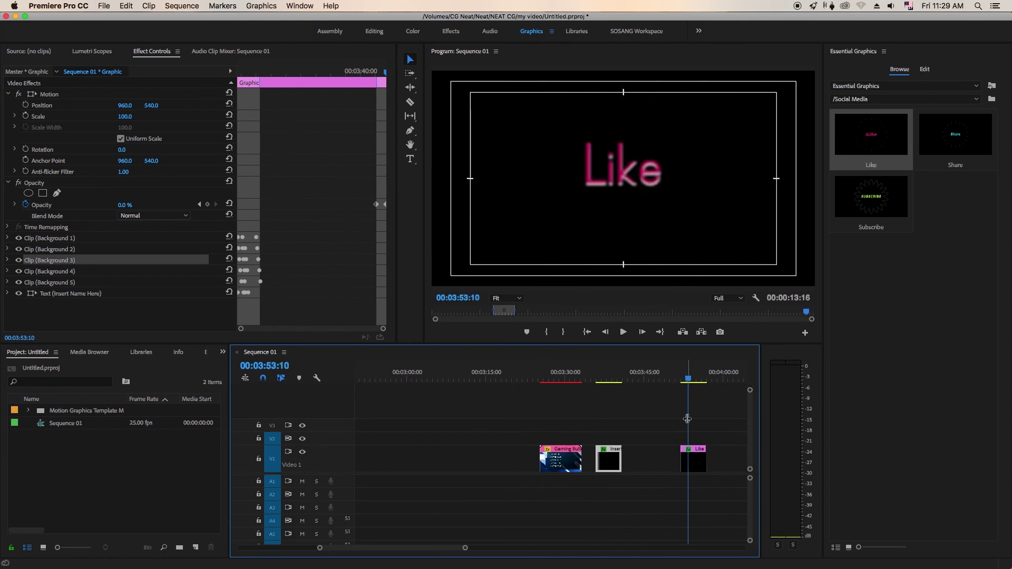
key(space)
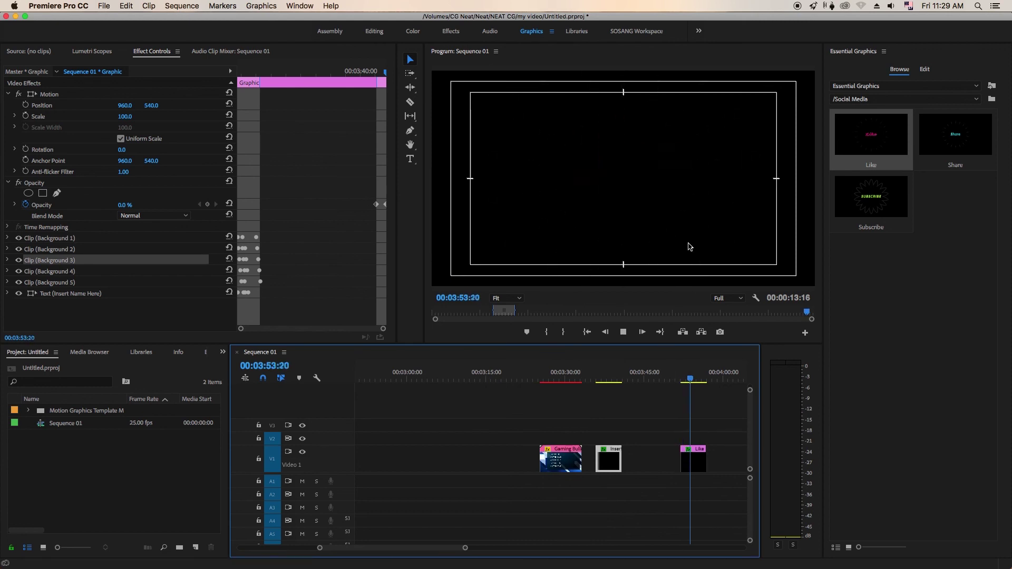
click(696, 455)
click(711, 427)
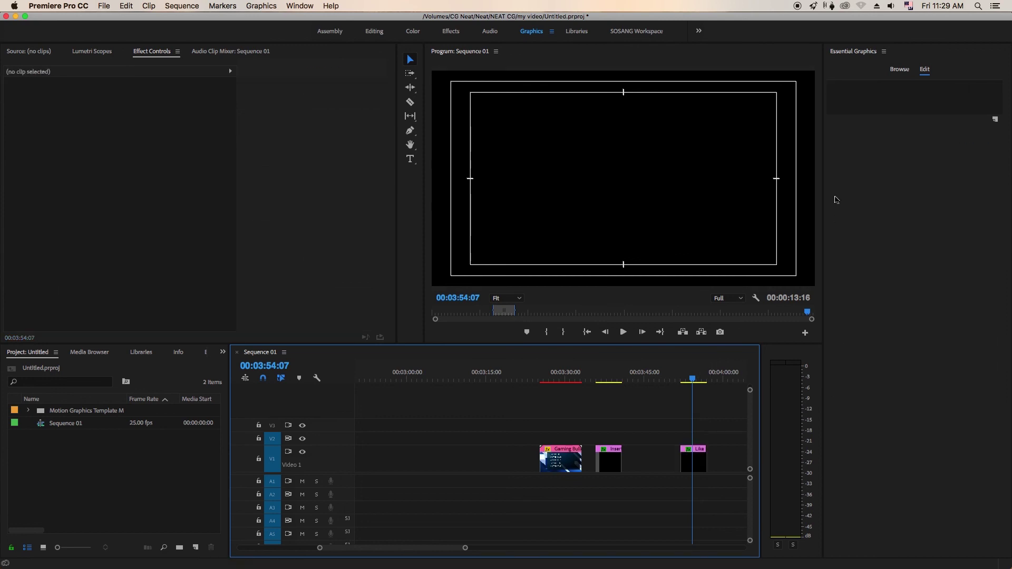
Step: Place the playhead at 00:03:27:15, examine the Titles and Graphic Overlays templates, and return to the library root
click(553, 380)
click(900, 69)
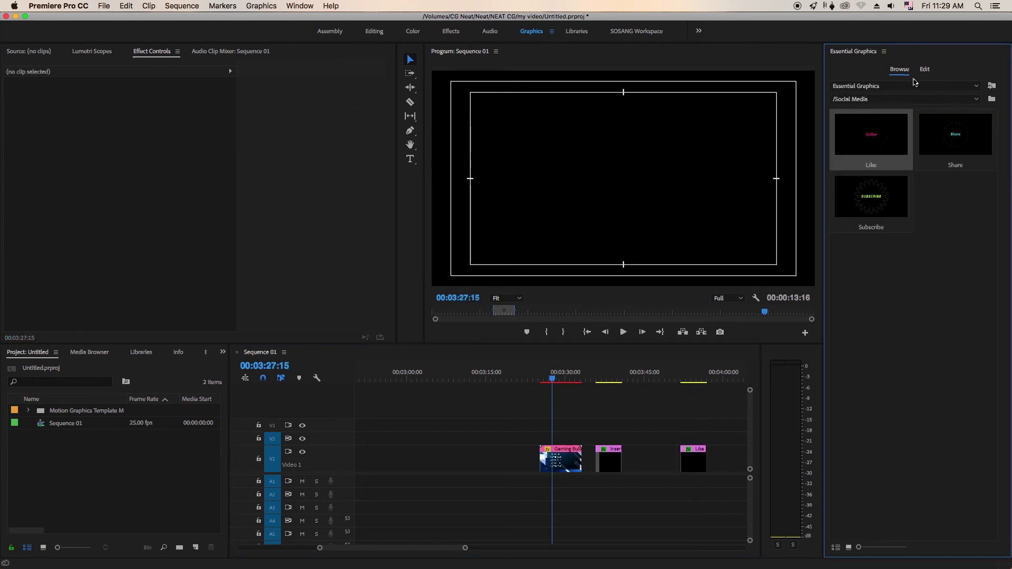
click(906, 99)
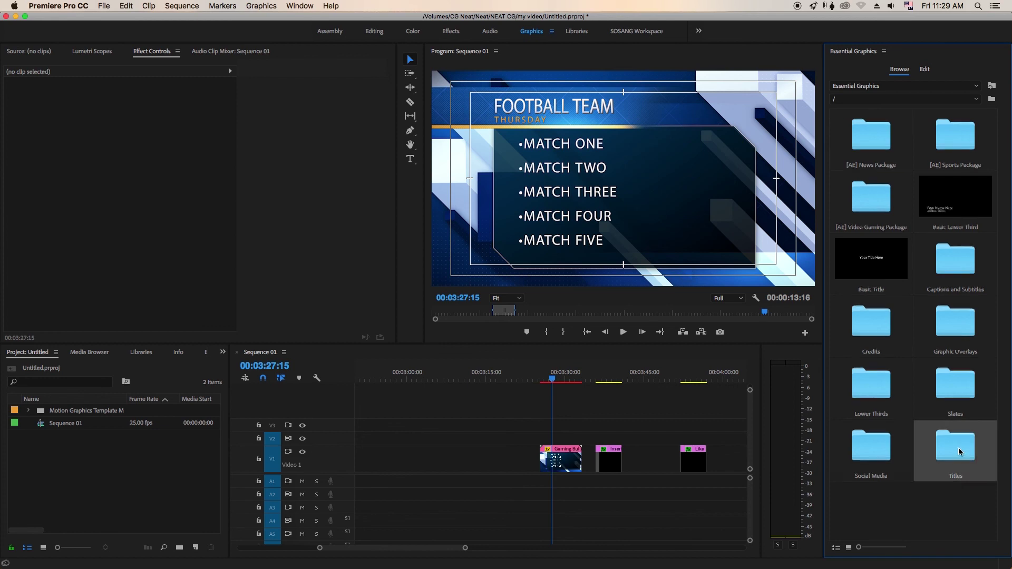
double_click(962, 446)
click(908, 99)
click(908, 103)
double_click(957, 345)
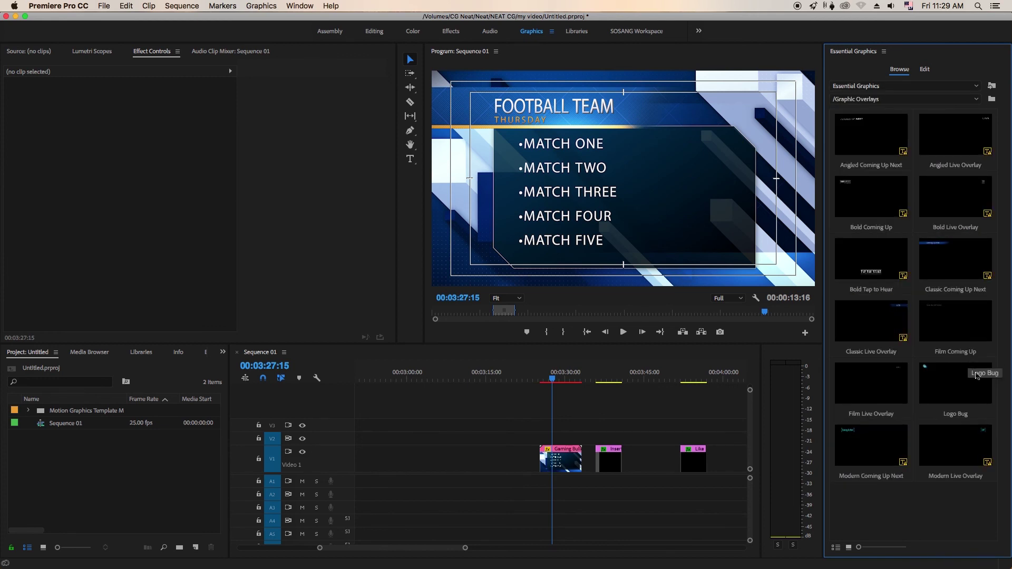
click(894, 99)
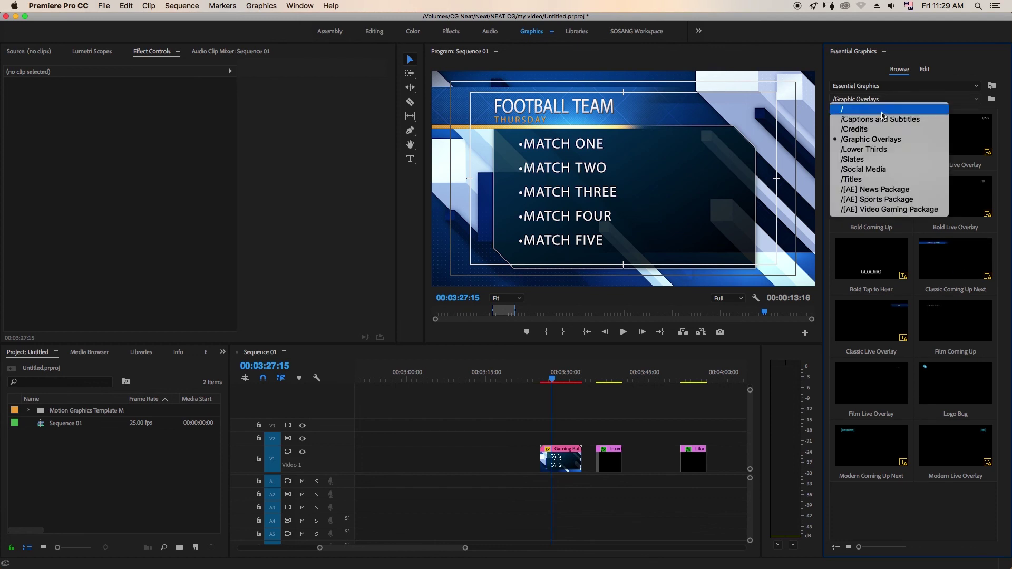
click(893, 104)
Step: Move the playhead back to 00:01:59:12 on the Sports Intro clip and select the clip
click(736, 391)
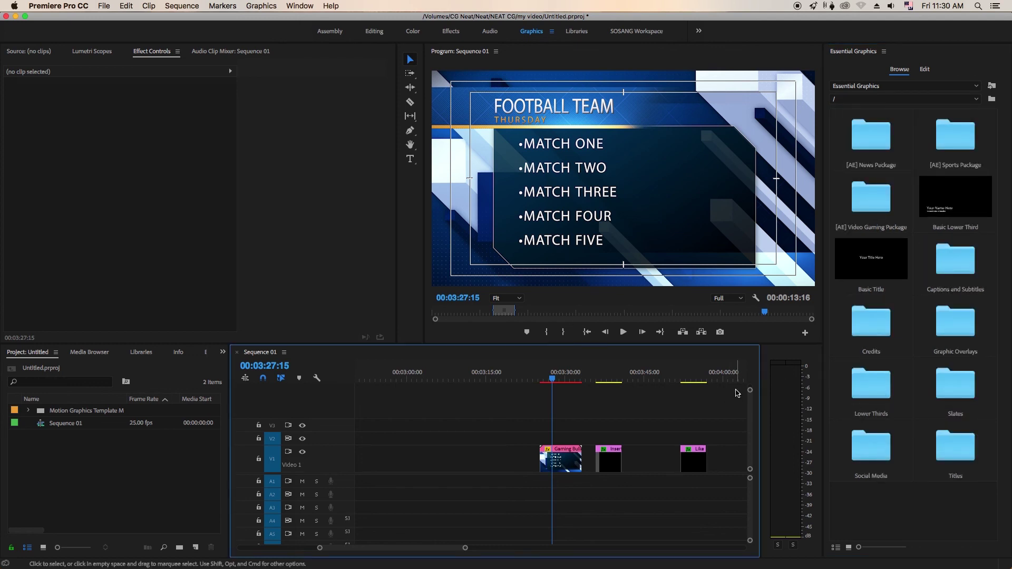
key(minus)
key(minus)
key(minus)
key(equal)
drag(442, 376, 447, 375)
key(equal)
key(equal)
key(equal)
key(equal)
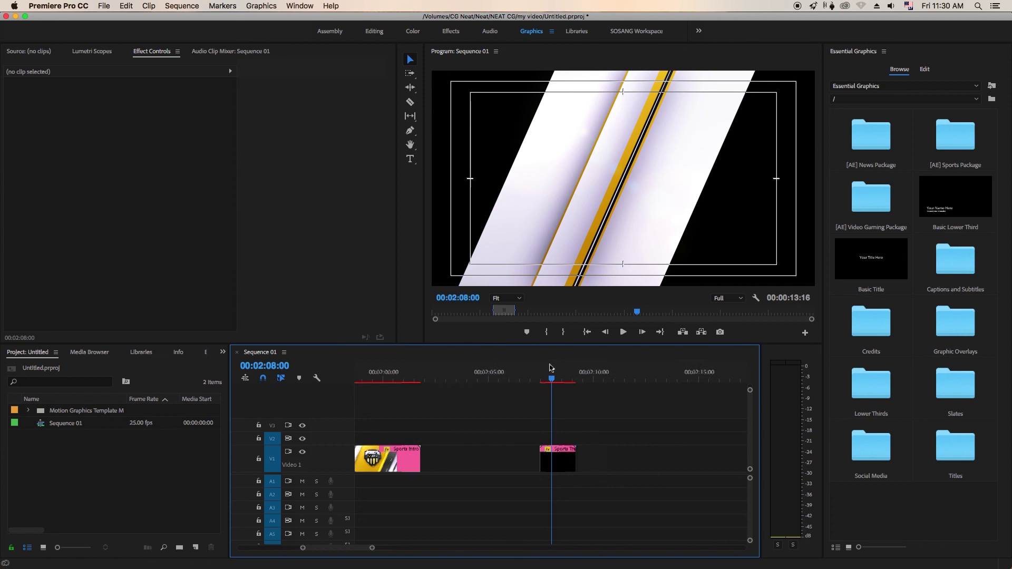
drag(384, 376, 496, 375)
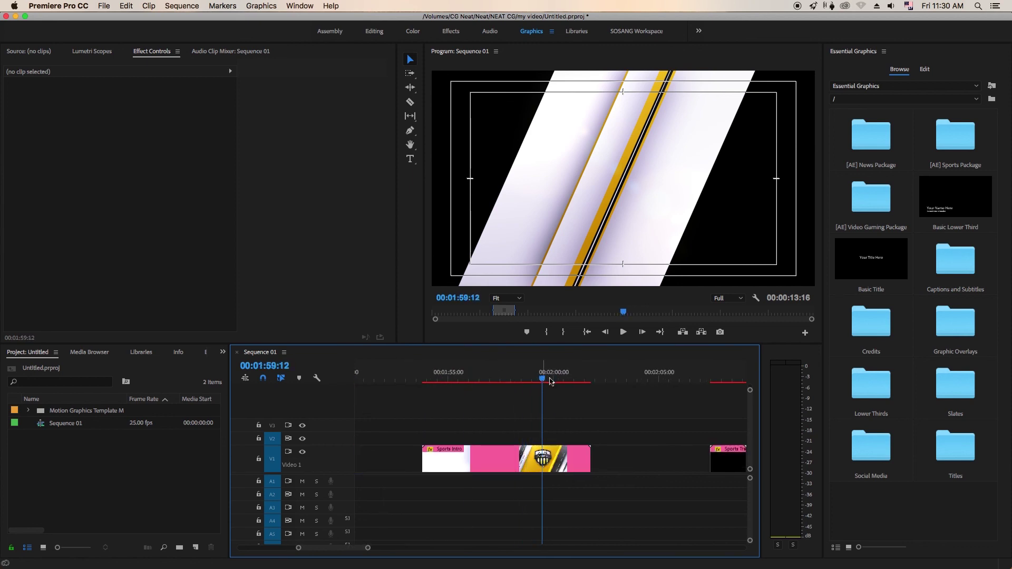
click(564, 461)
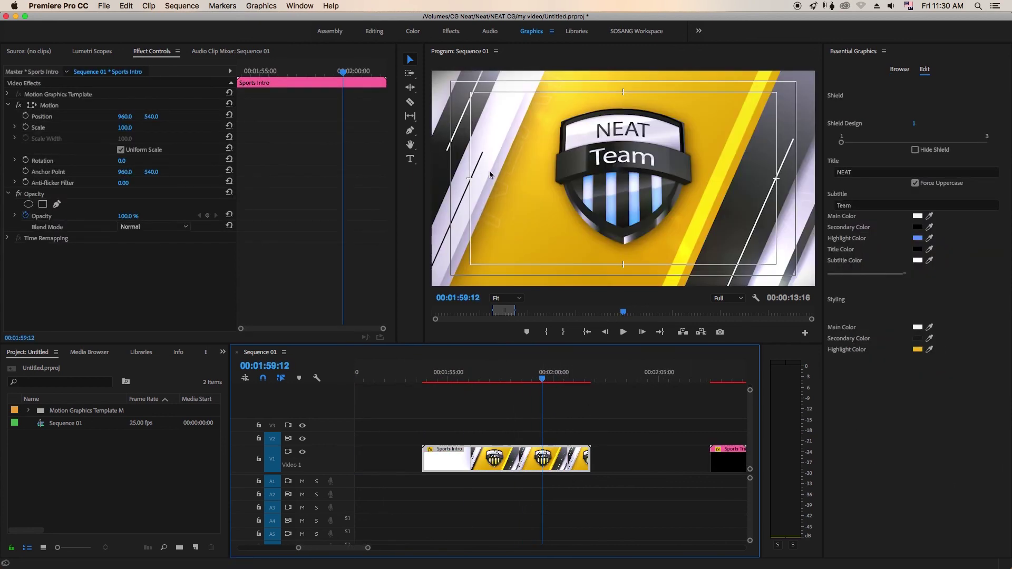